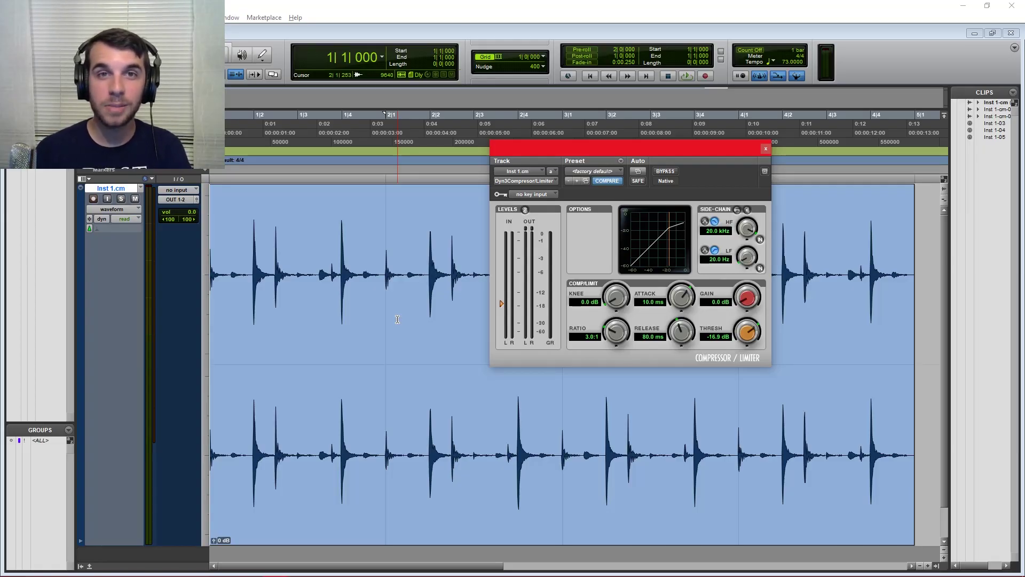
Step: Shift the Dyn3 Compressor/Limiter window slightly left over the drum loop
left_click_drag(631, 142, 614, 148)
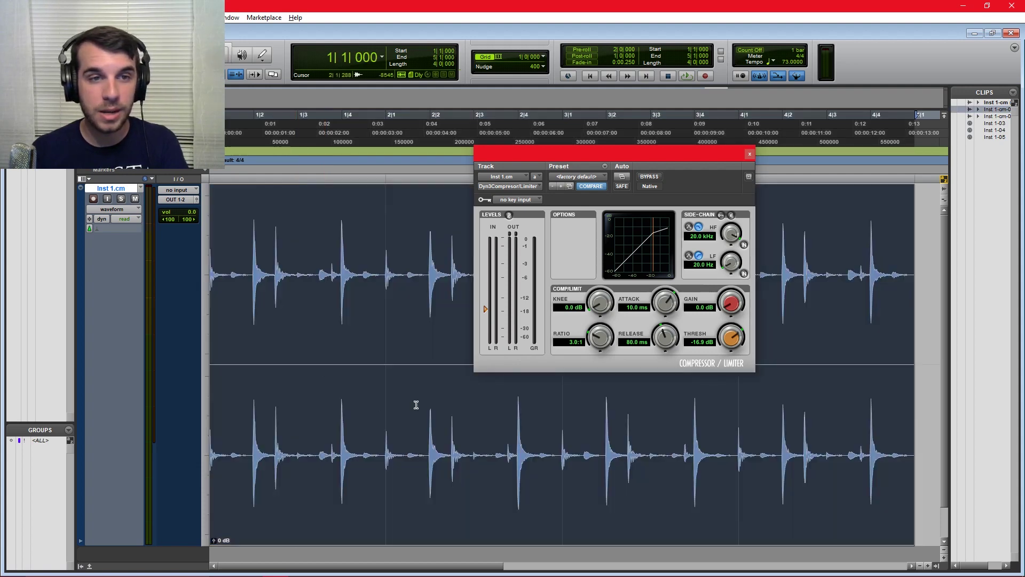
double_click(414, 408)
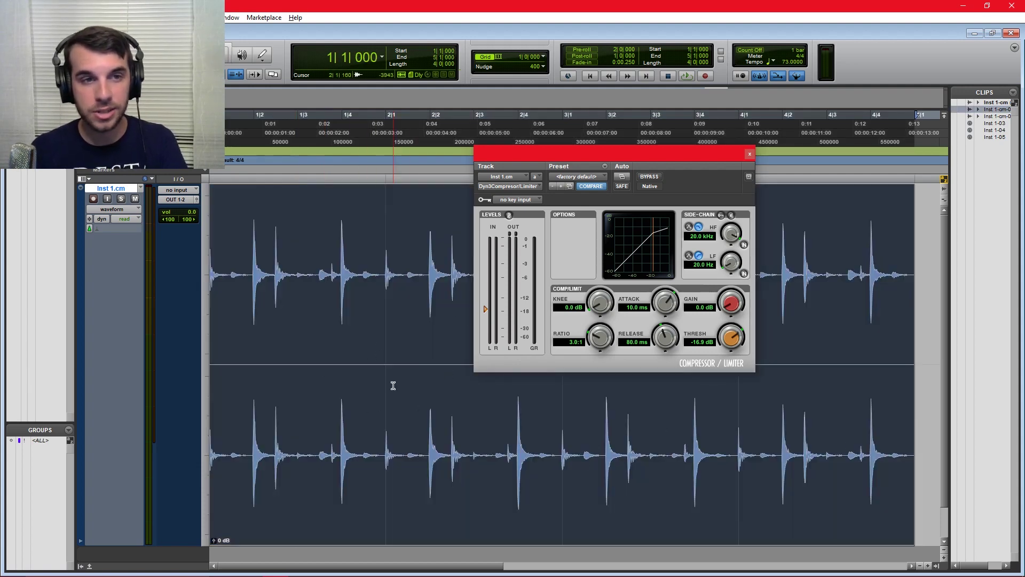
key("space")
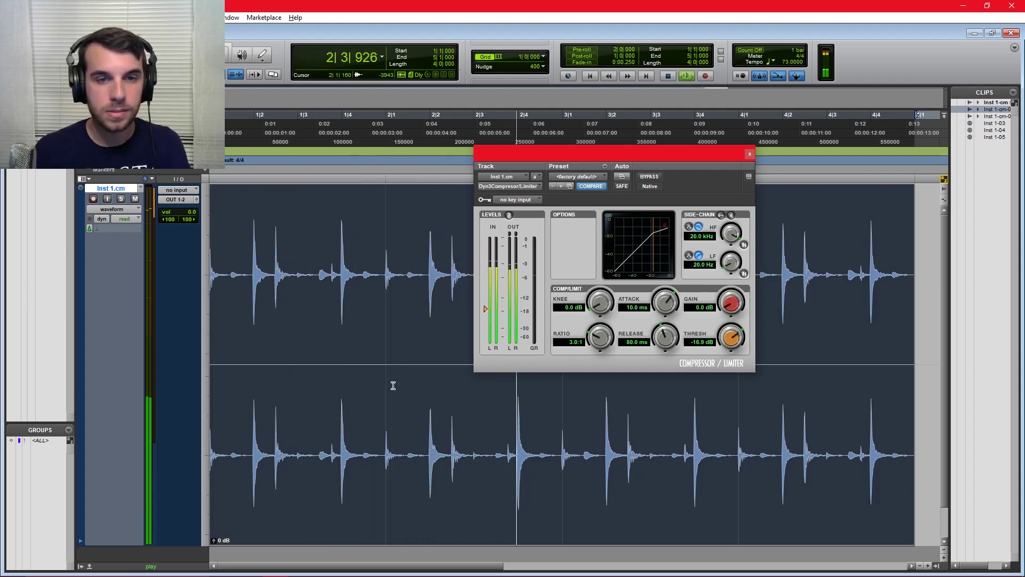
key("space")
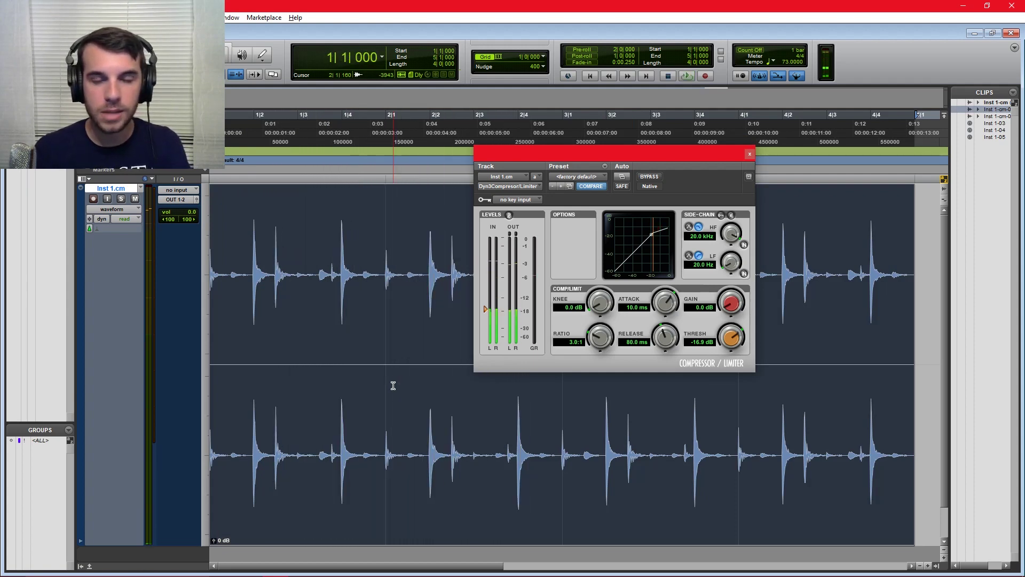
left_click(341, 347)
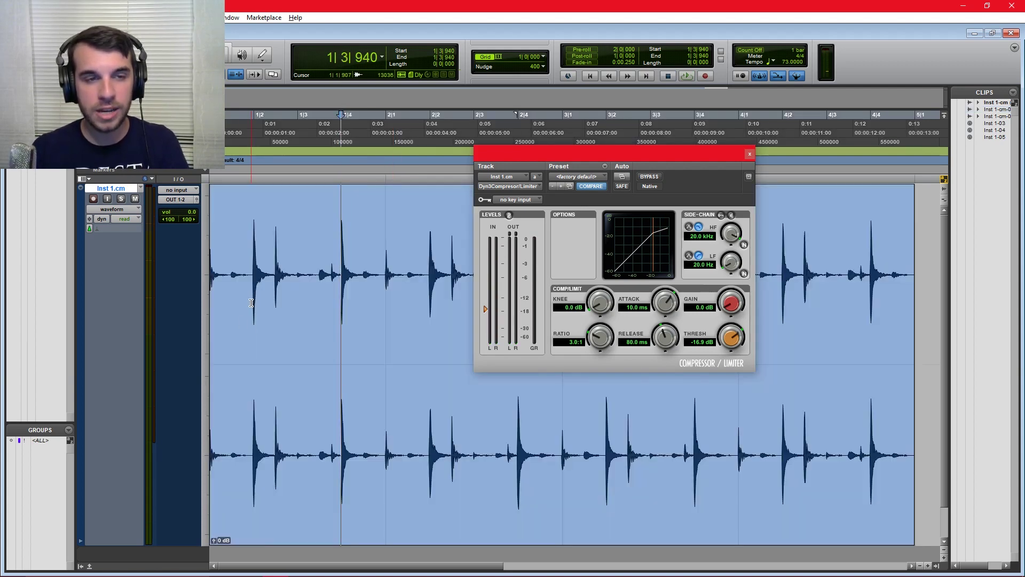
left_click_drag(252, 302, 336, 307)
key("space")
key("space")
key("space")
key("space")
left_click(221, 307)
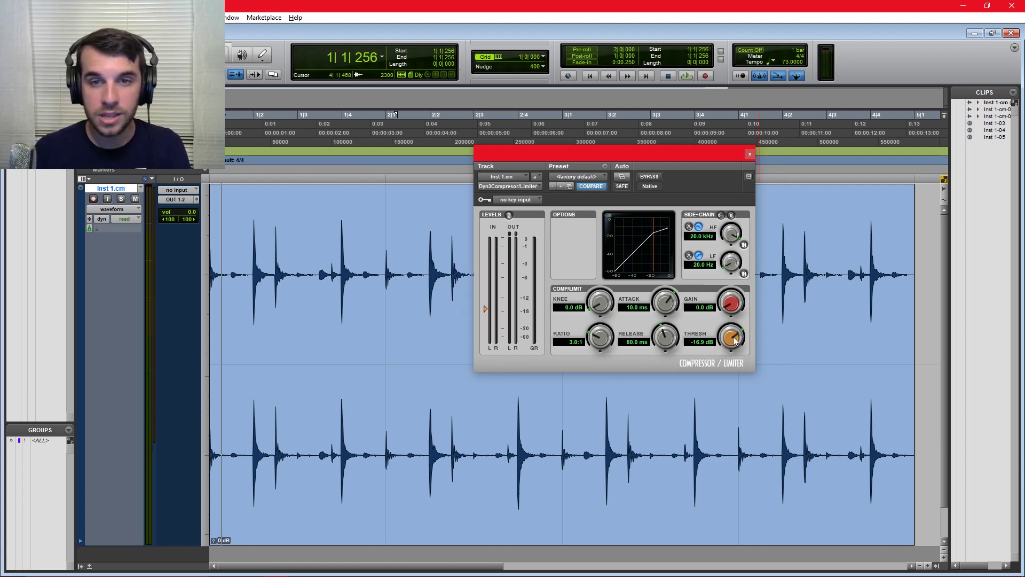
Step: Try Dyn3 thresholds of -14.1, -12.6 and -15.3 dB during playback, settling near -13.5 dB
mouse_move(733, 339)
left_mouse_down()
mouse_move(729, 316)
mouse_move(728, 330)
left_mouse_up()
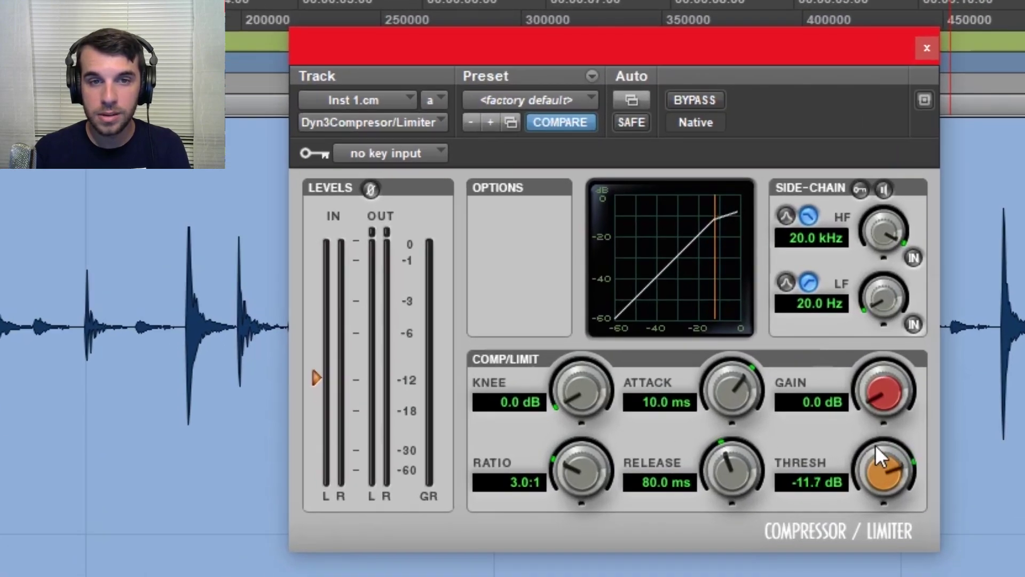
mouse_move(876, 448)
left_mouse_down()
mouse_move(872, 488)
mouse_move(866, 449)
left_mouse_up()
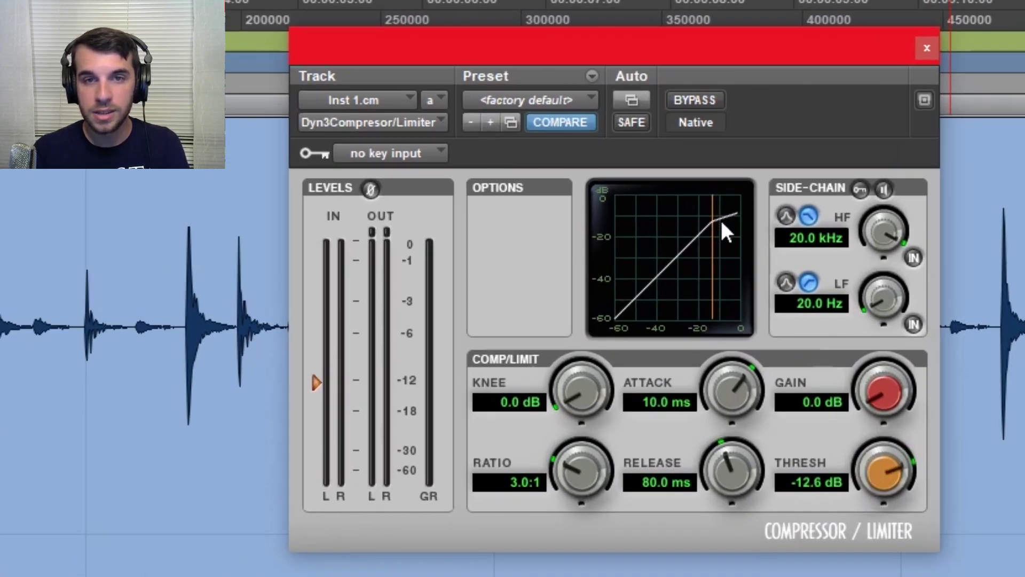
left_click_drag(892, 481, 777, 489)
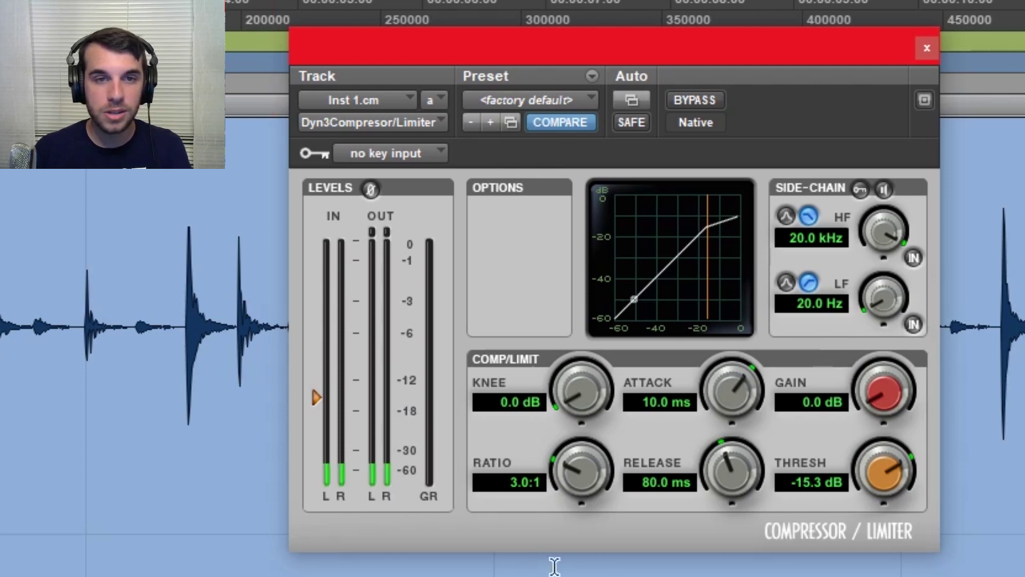
key("space")
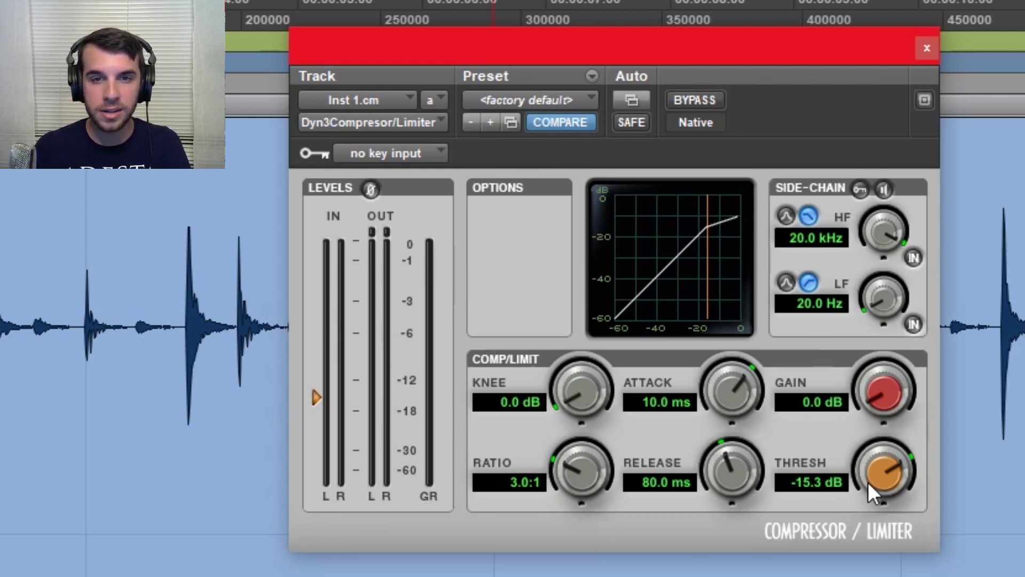
left_click_drag(867, 482, 811, 466)
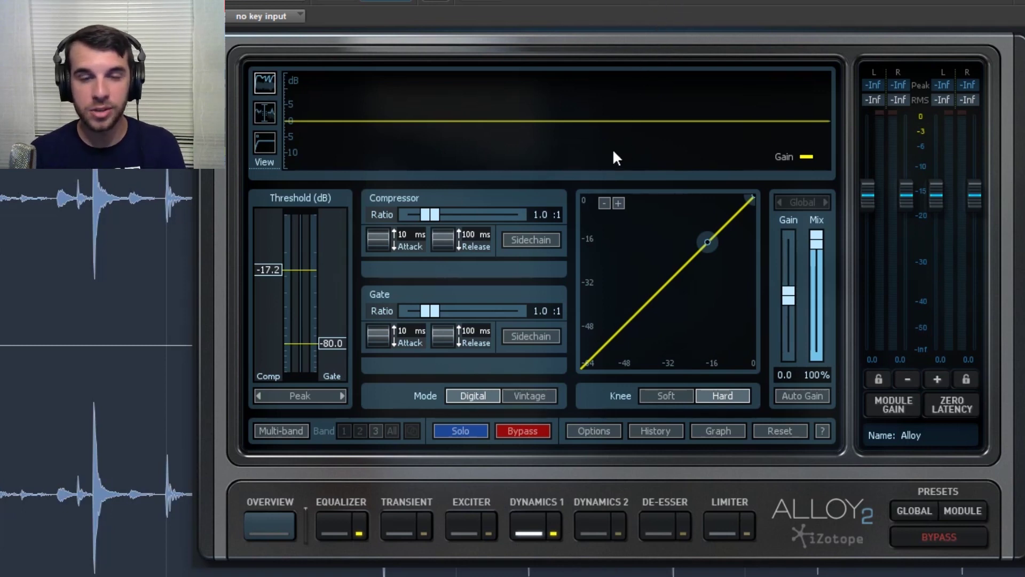
Step: Set the Alloy 2 compressor ratio to 3.0:1, try a -24 dB threshold, reset it to 0.0 dB, and play the drums
left_click_drag(435, 215, 463, 214)
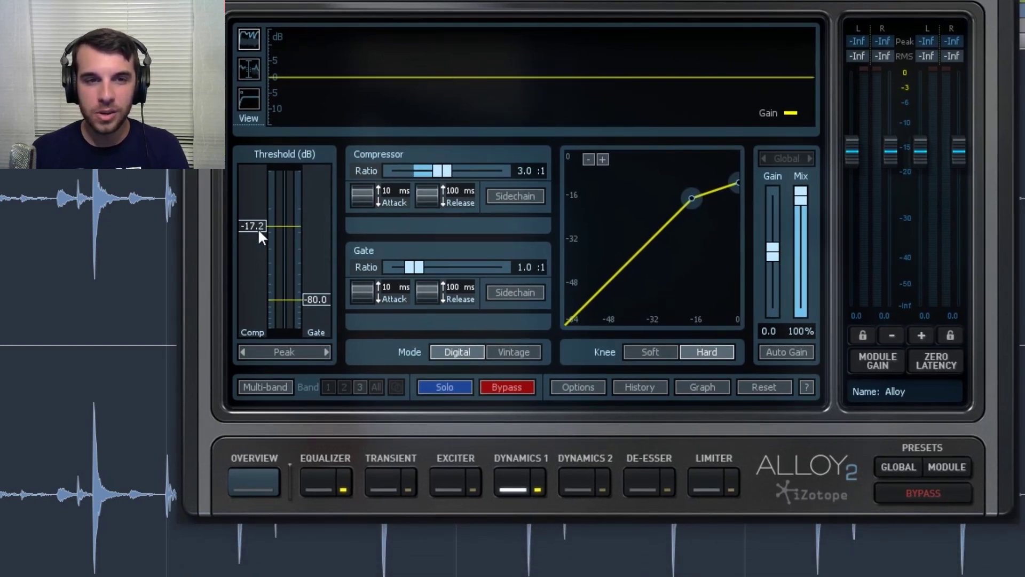
left_click_drag(259, 231, 258, 242)
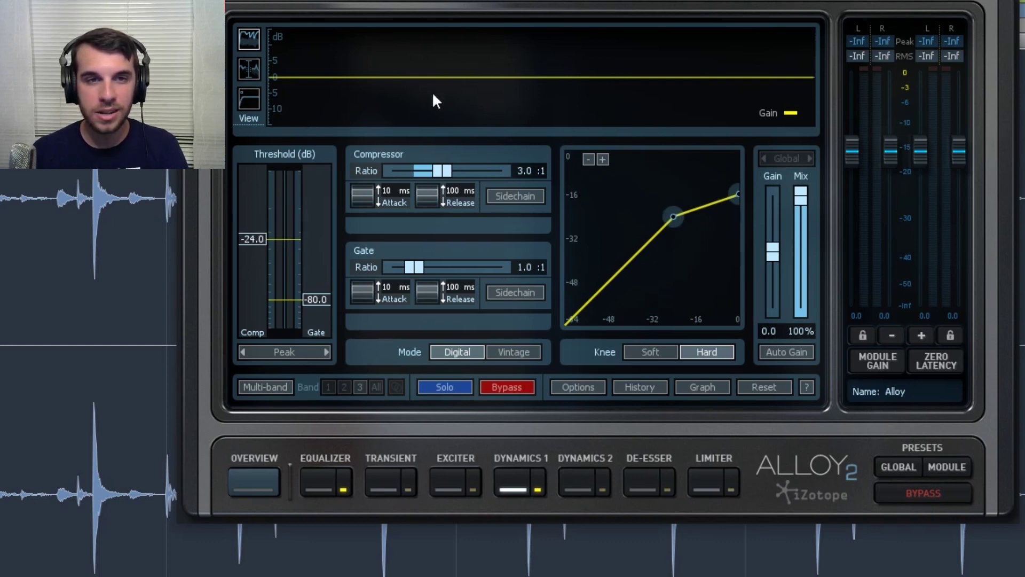
left_click_drag(269, 238, 248, 171)
key("space")
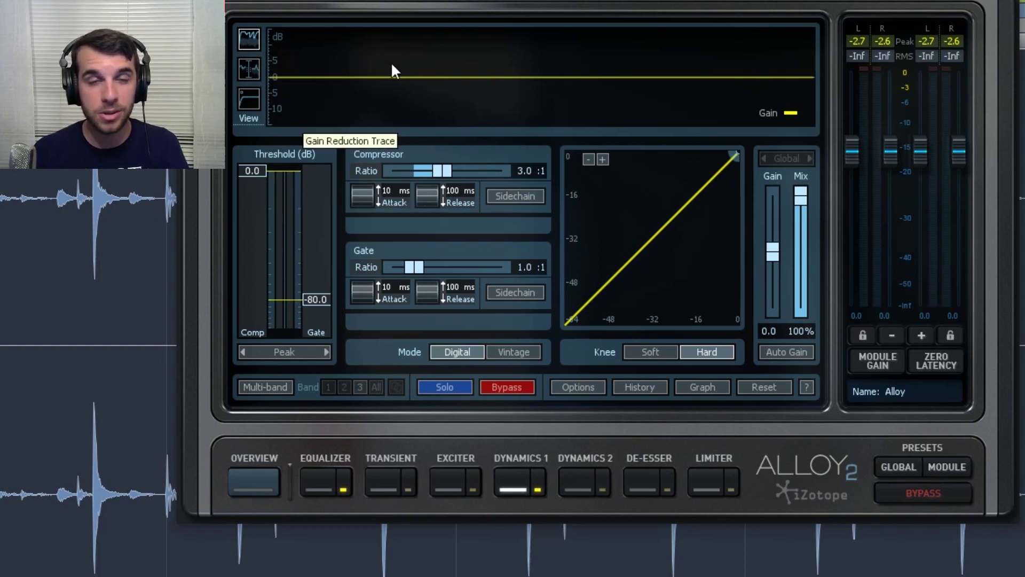
Step: Pull Alloy 2's compressor threshold down, then back up to settle at -16.0 dB
left_click_drag(249, 171, 252, 236)
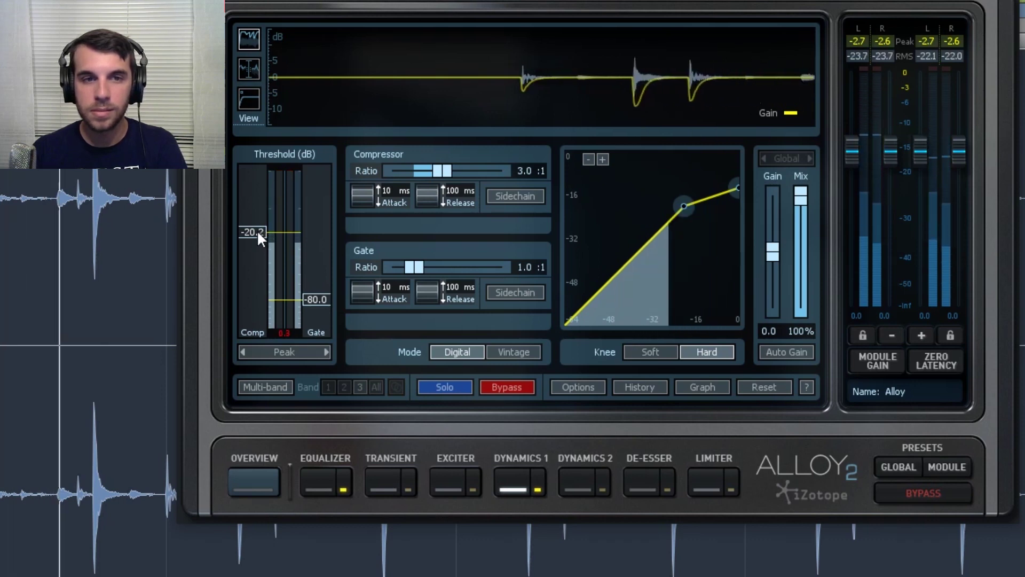
left_click_drag(255, 228, 258, 221)
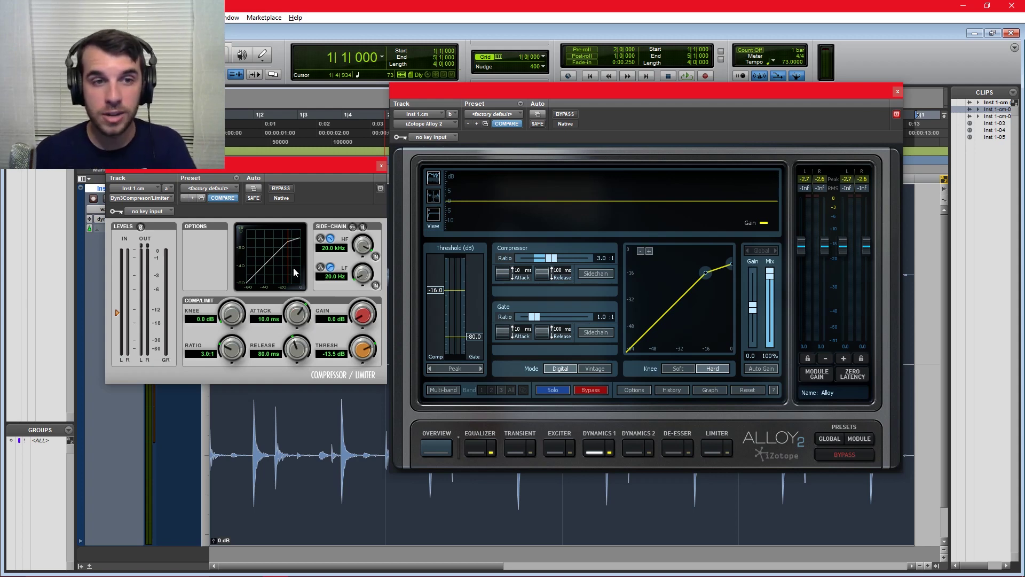
Step: Bring Dyn3's threshold to -14.2 dB and Alloy 2's compressor threshold down to around -18 dB
left_click_drag(361, 354, 361, 354)
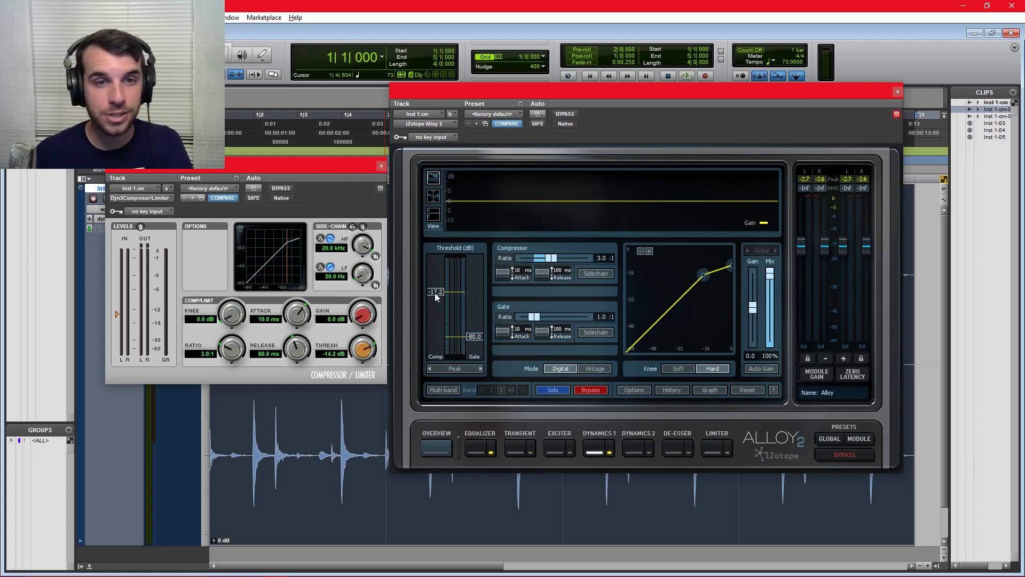
left_click_drag(434, 293, 434, 296)
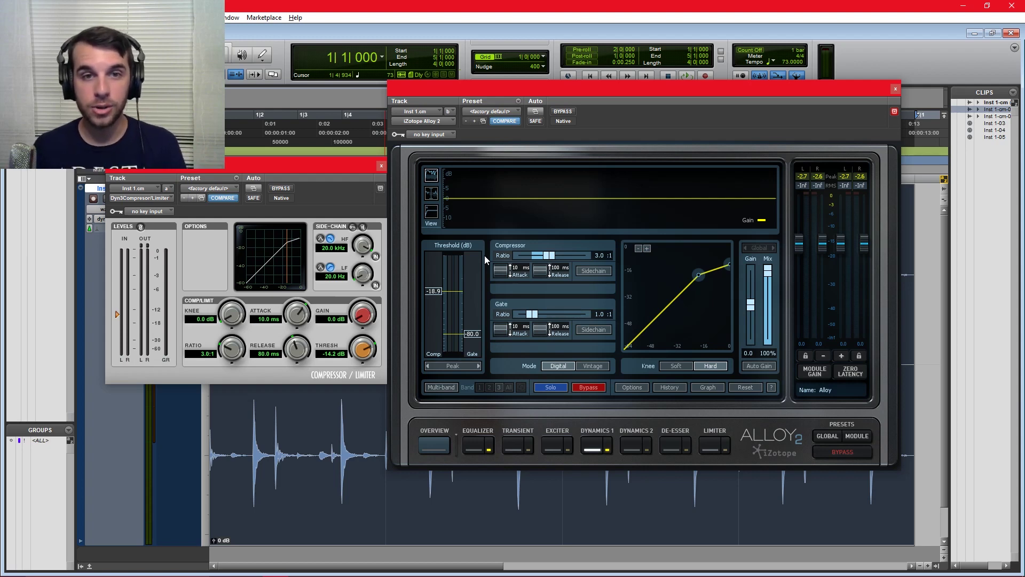
Step: Audition Alloy 2 compressor ratios of 3.3:1, 1.4:1 and 2.3:1 with playback
left_click_drag(550, 257, 571, 262)
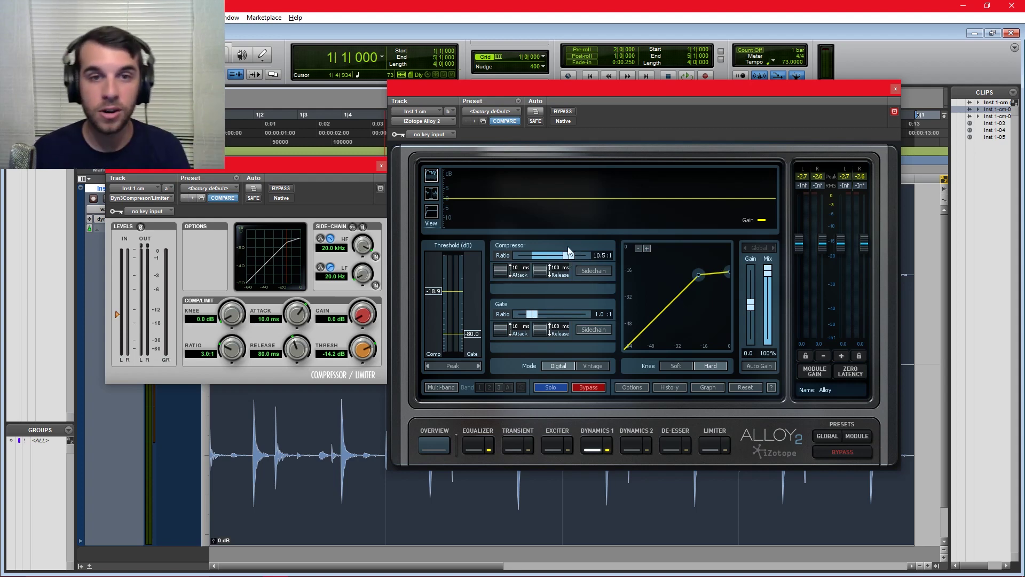
left_click_drag(559, 255, 531, 247)
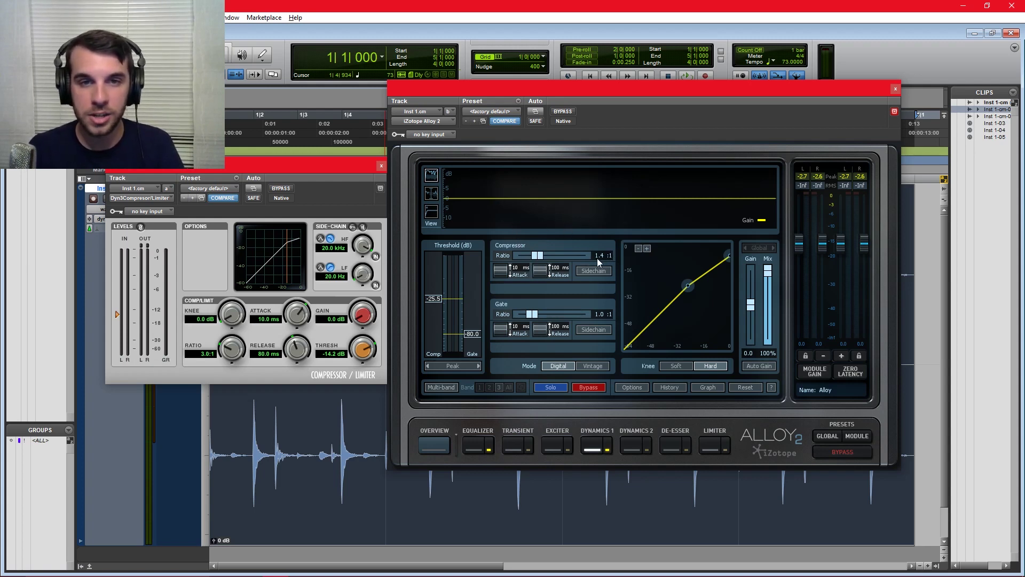
key("space")
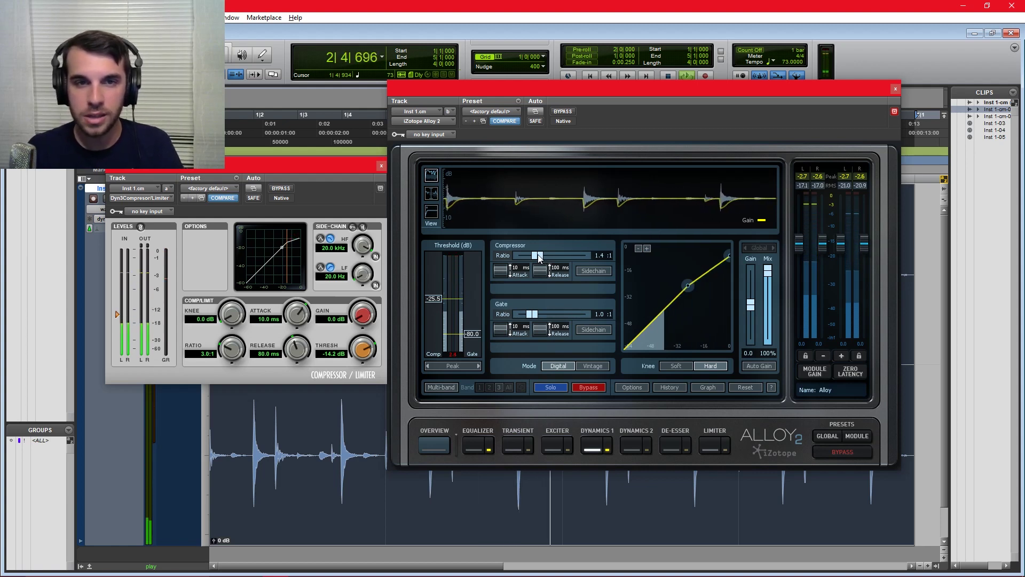
left_click_drag(539, 257, 566, 260)
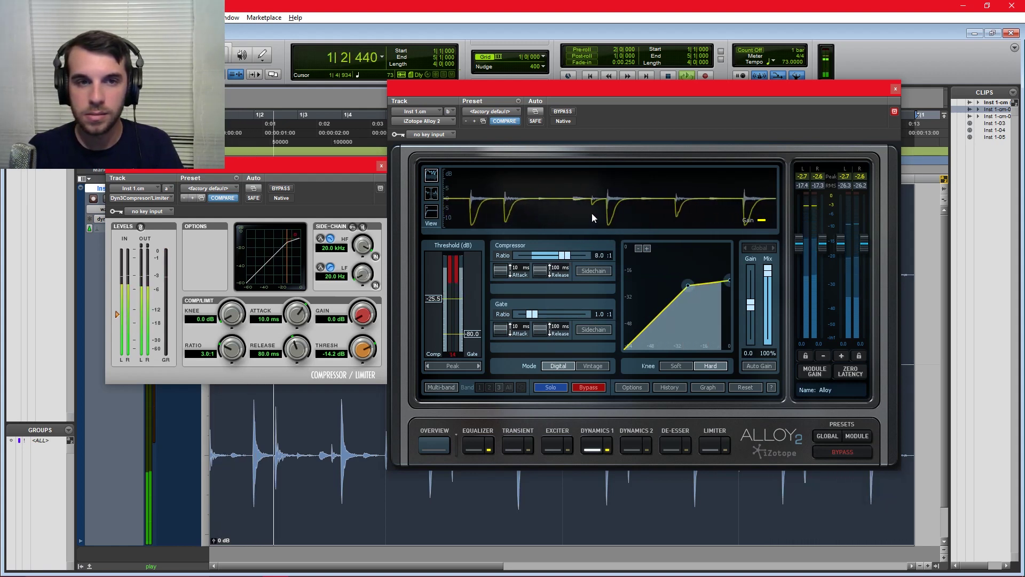
key("space")
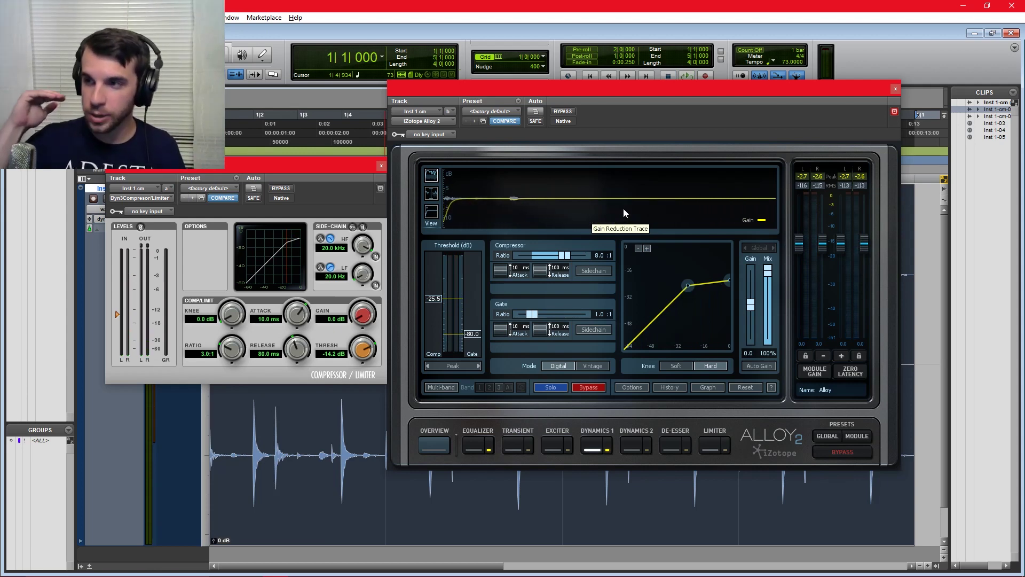
key("space")
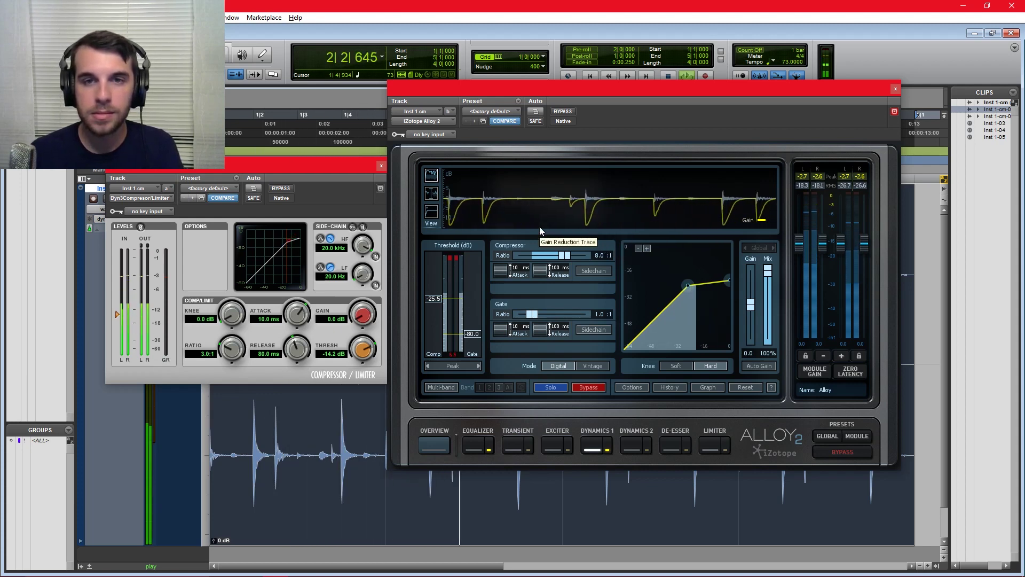
key("space")
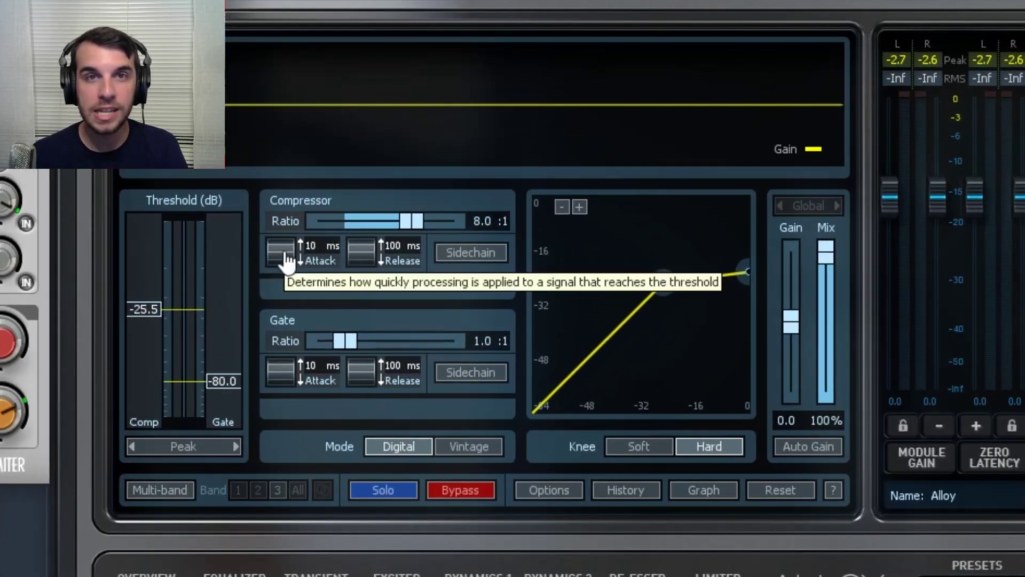
Step: Shorten the Alloy 2 compressor attack to 0.87 ms and play the drums to hear it
left_click_drag(285, 258, 272, 324)
left_click_drag(287, 479, 287, 498)
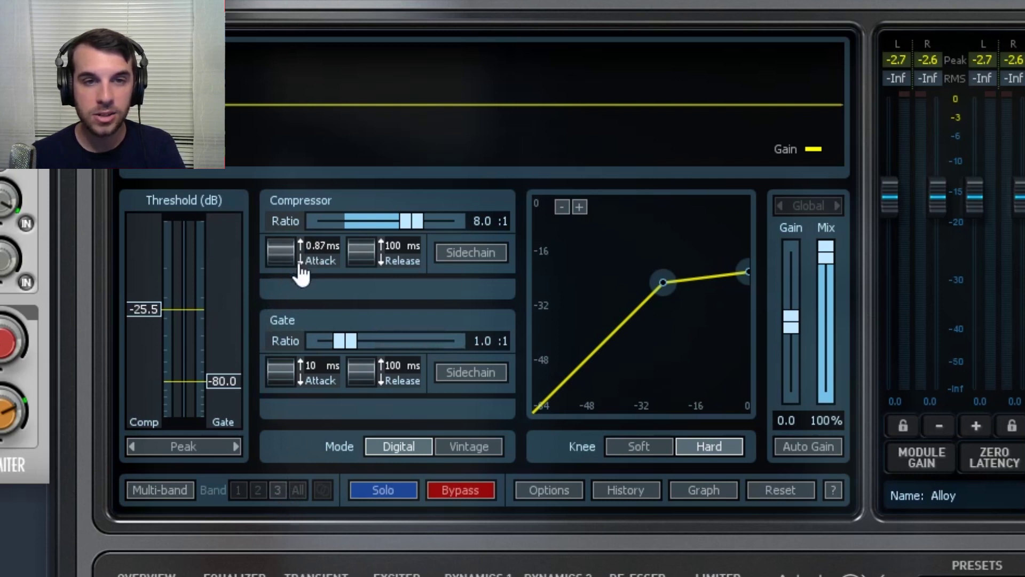
key("space")
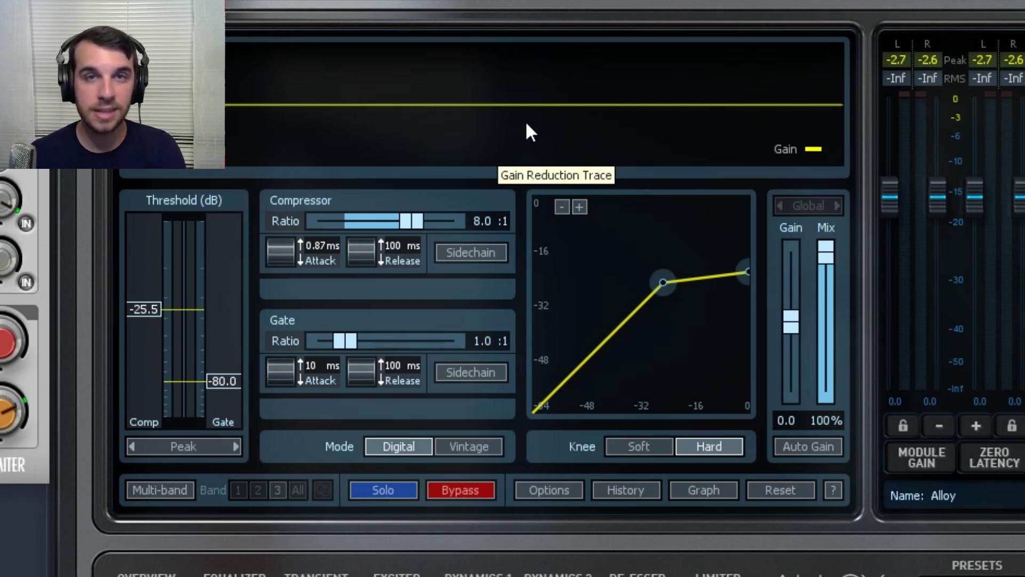
key("space")
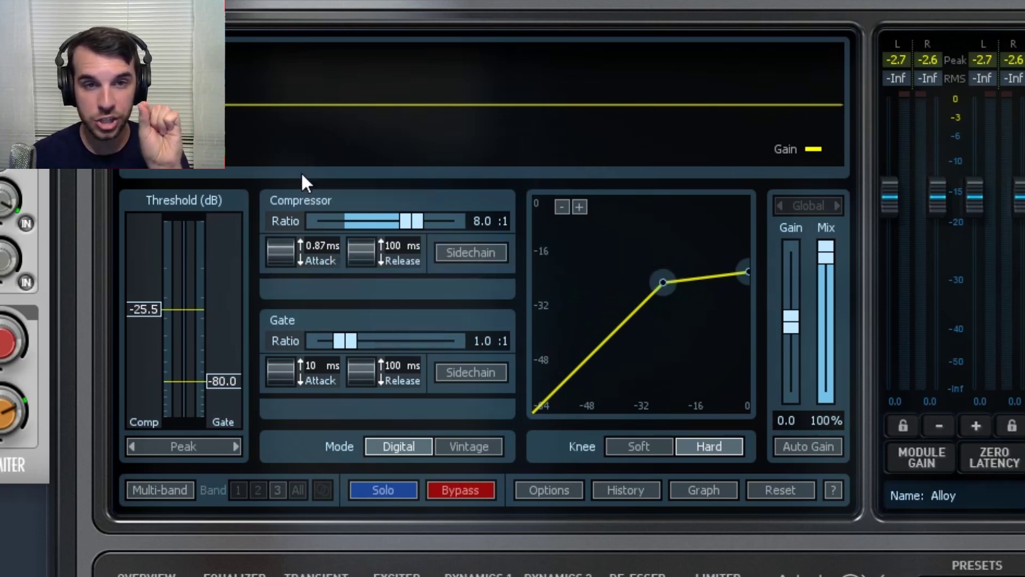
Step: Sweep the Alloy 2 attack from 13 ms up to 89 ms and back down while listening
left_click_drag(277, 260, 298, 1)
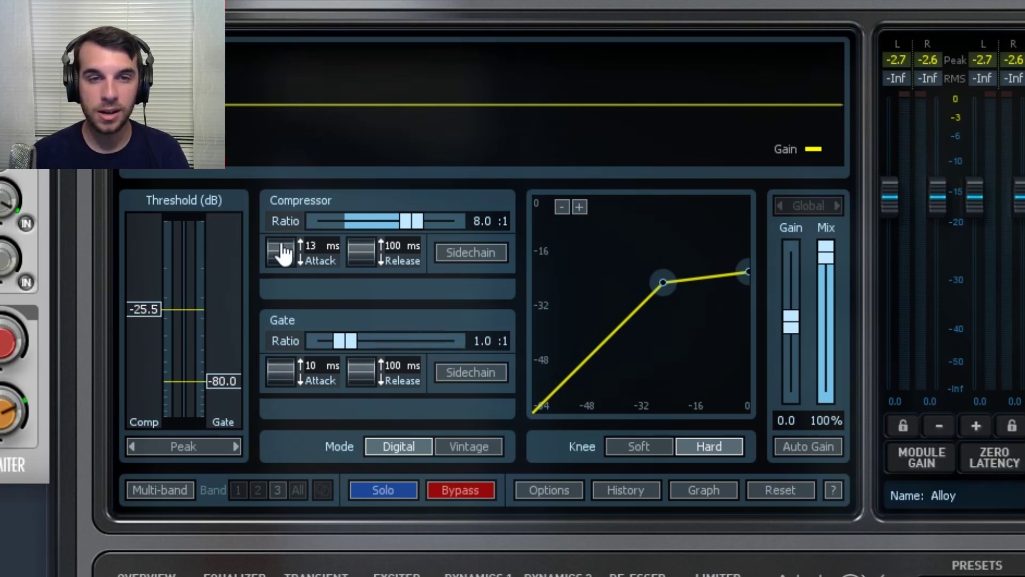
left_click_drag(291, 228, 300, 172)
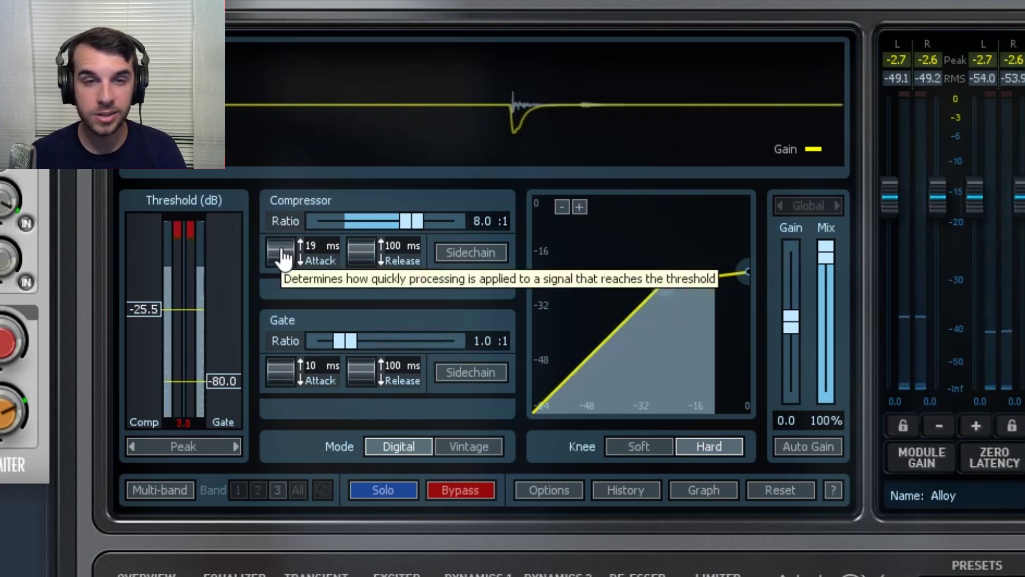
mouse_move(280, 257)
left_mouse_down()
mouse_move(290, 125)
mouse_move(280, 126)
left_mouse_up()
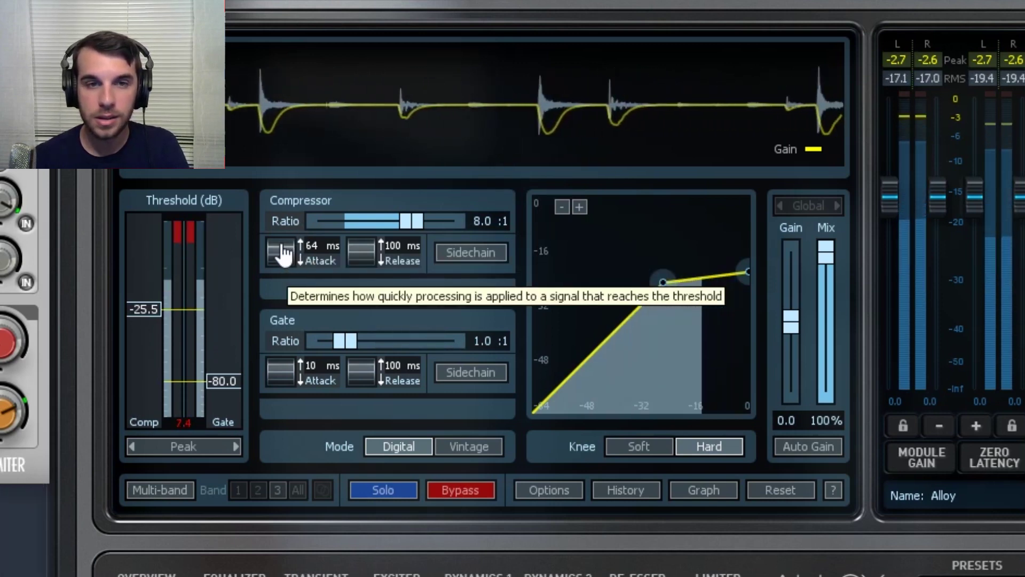
left_click_drag(284, 253, 284, 291)
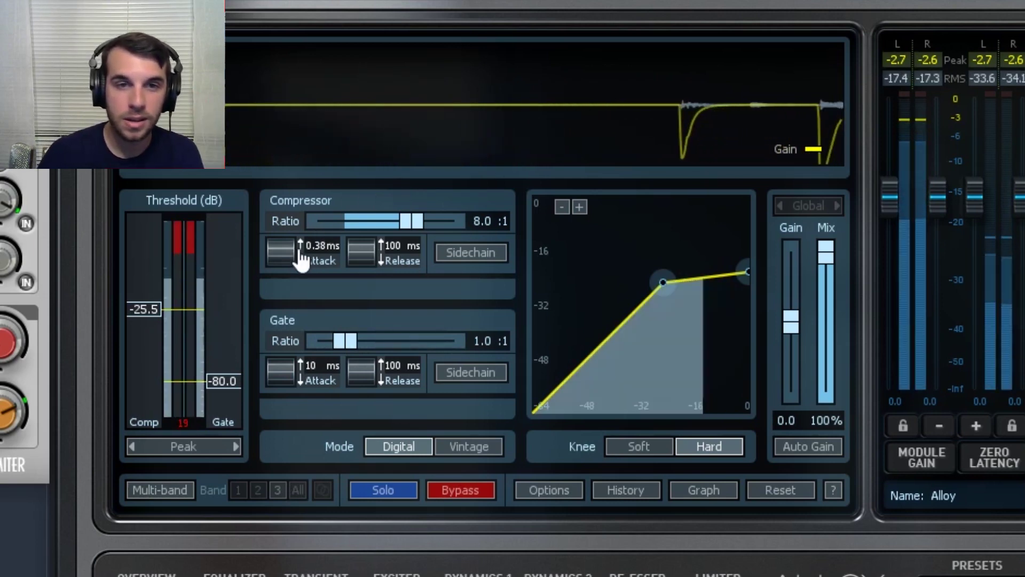
left_click_drag(287, 259, 294, 5)
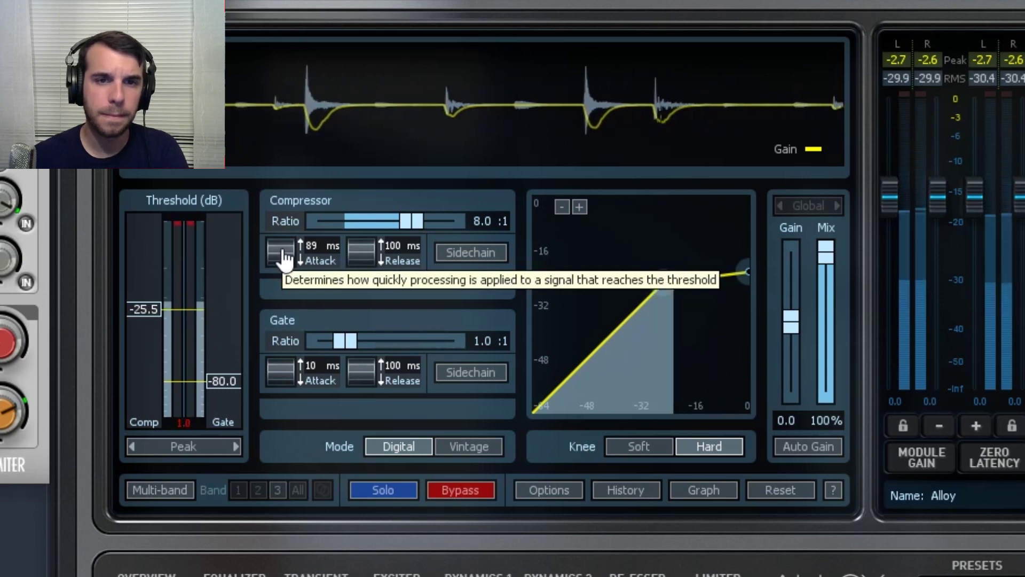
left_click_drag(286, 259, 280, 306)
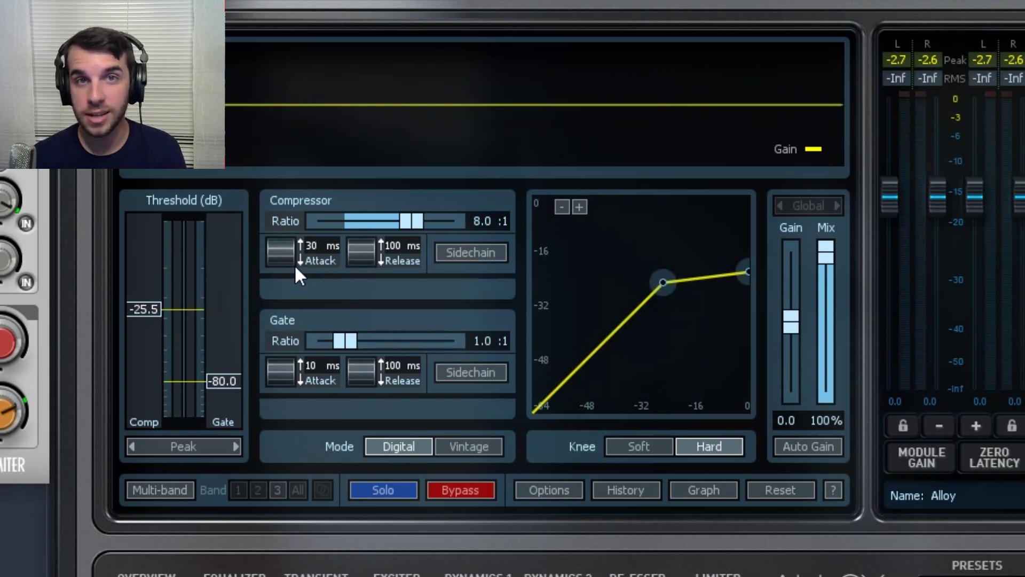
Step: Set the Alloy 2 attack to about 8 ms and the release to roughly 840 ms, auditioning the loop
left_click_drag(295, 267, 295, 299)
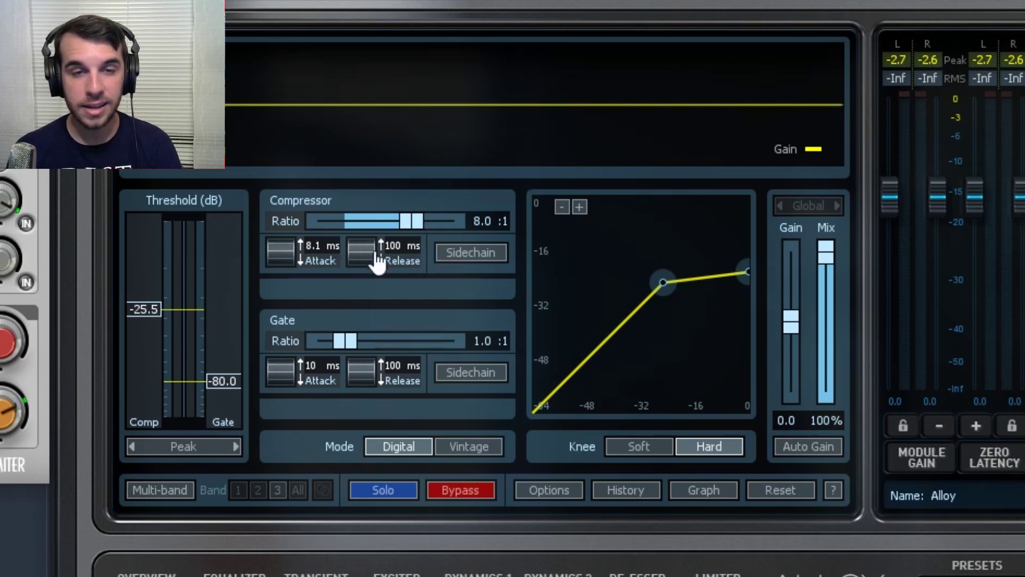
left_click_drag(382, 261, 379, 531)
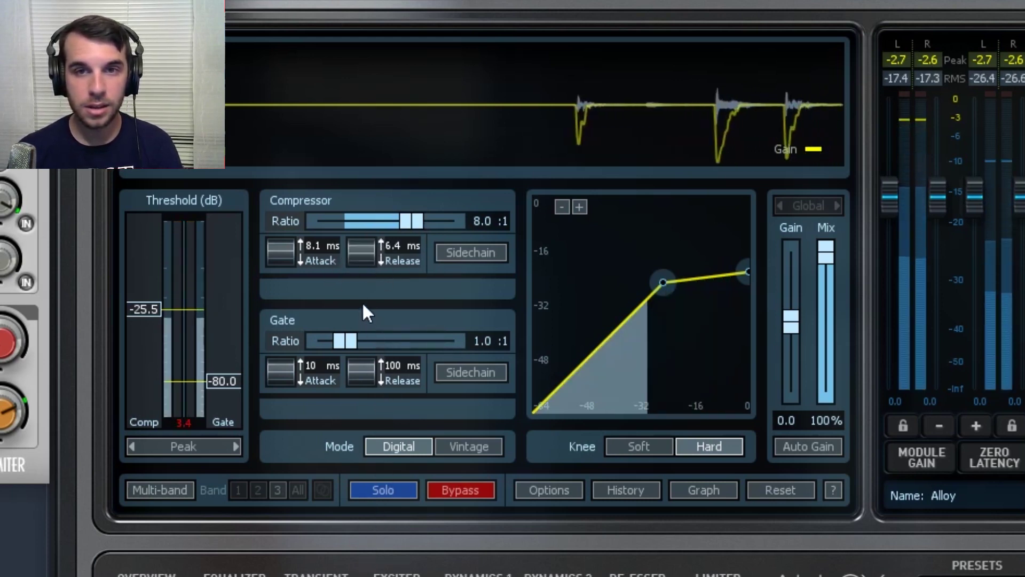
left_click_drag(365, 274, 361, 325)
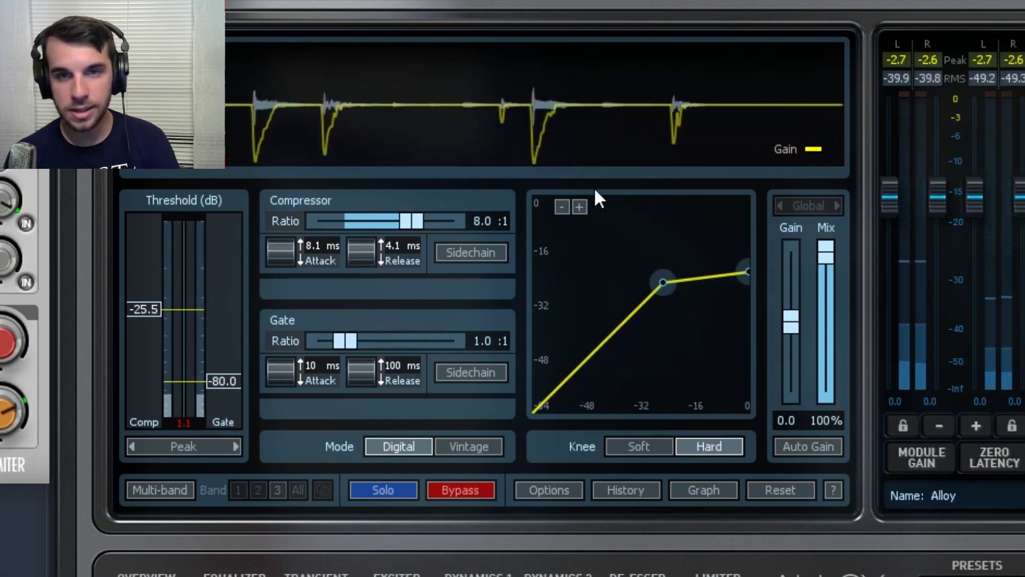
left_click_drag(355, 258, 355, 198)
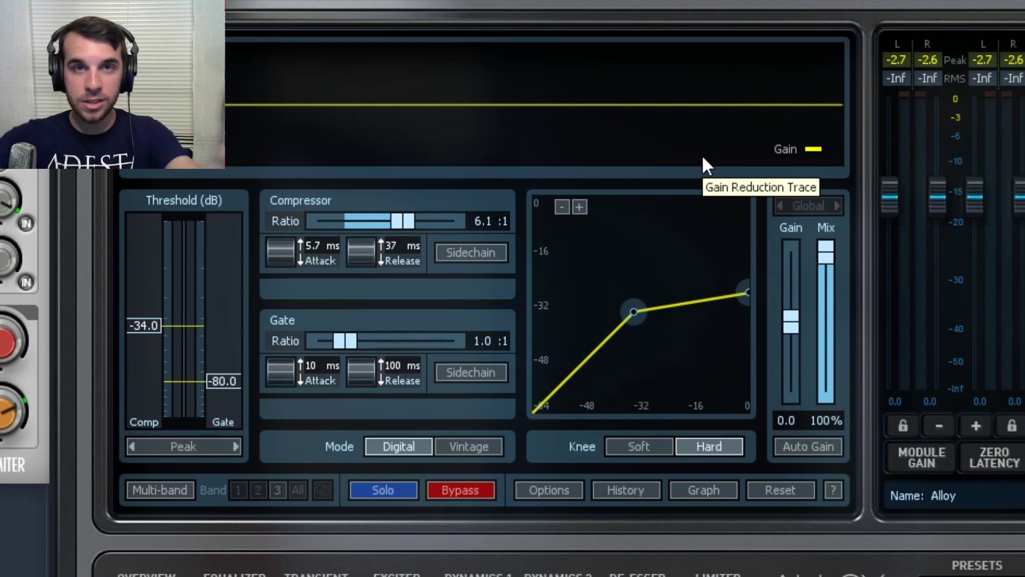
key("space")
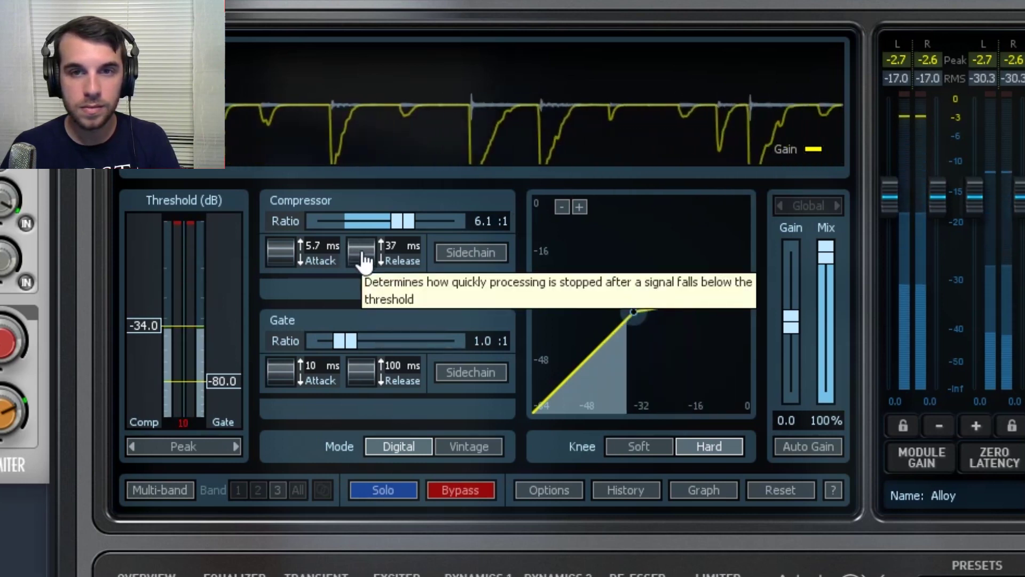
left_click_drag(364, 259, 424, 0)
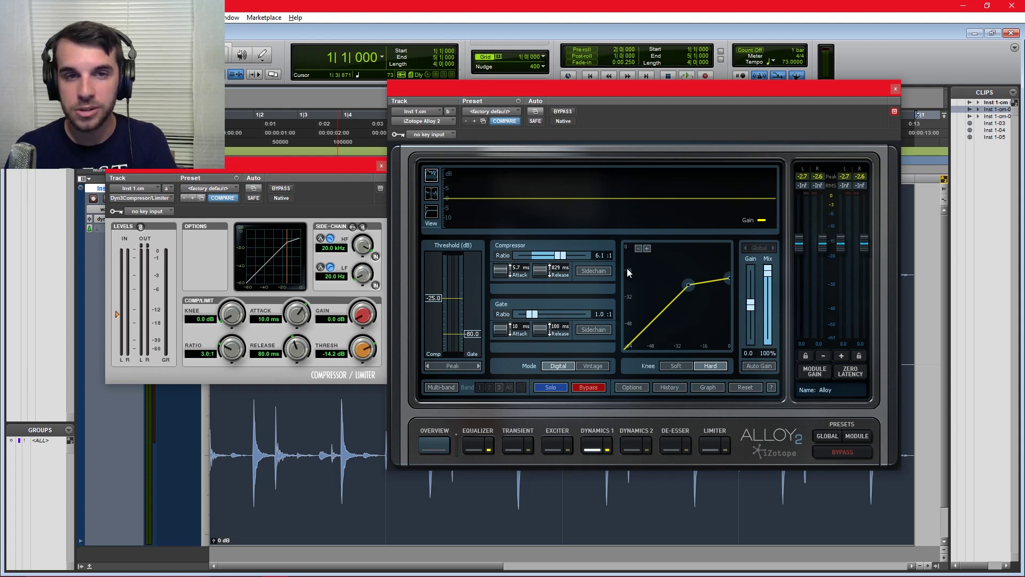
Step: Raise Alloy 2's output Gain to 6.6 dB while the drum loop plays, then stop playback
key("space")
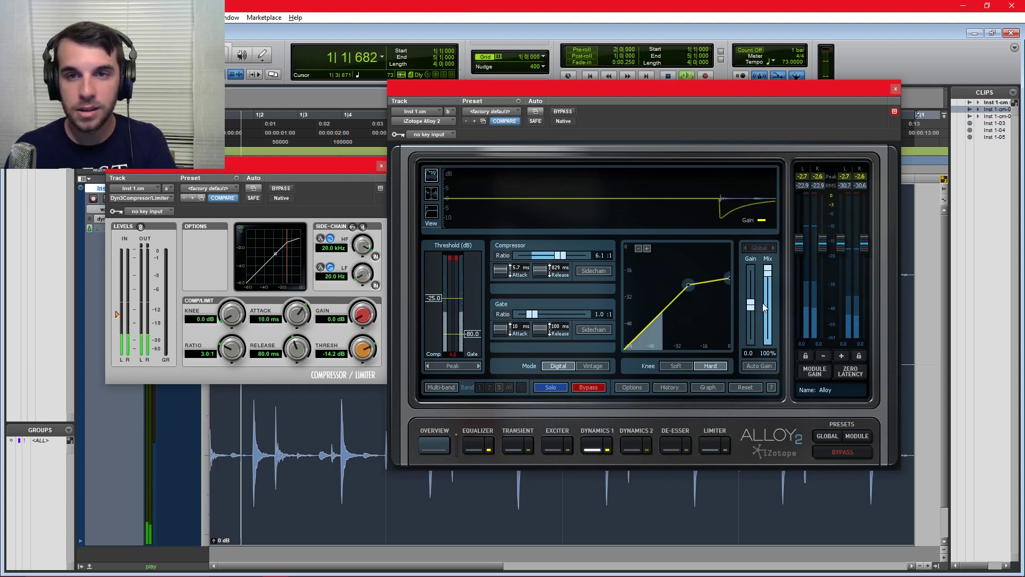
left_click_drag(752, 307, 753, 299)
key("space")
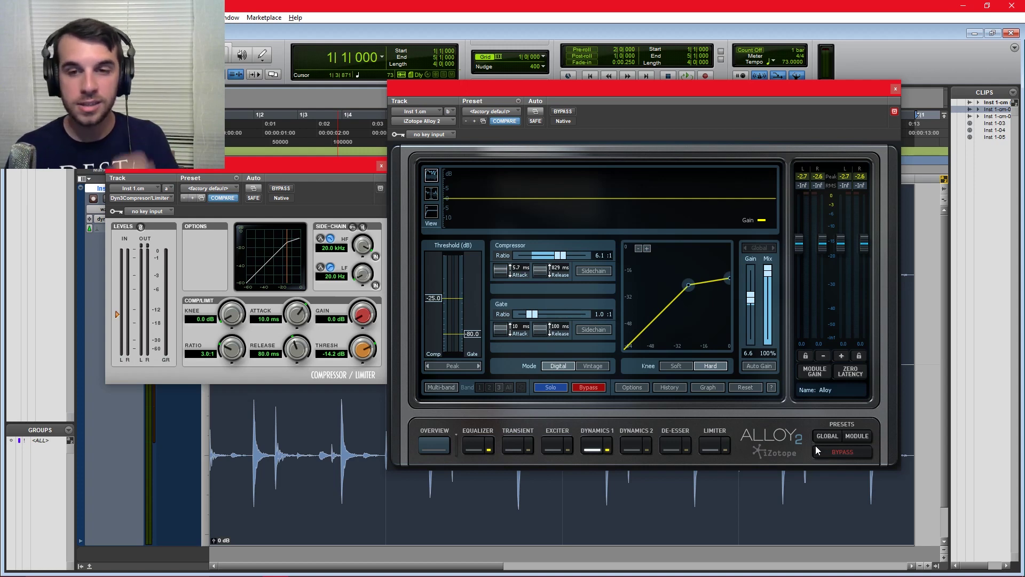
Step: Play the drum loop, comparing Alloy 2 bypassed and active, and leave it active
key("space")
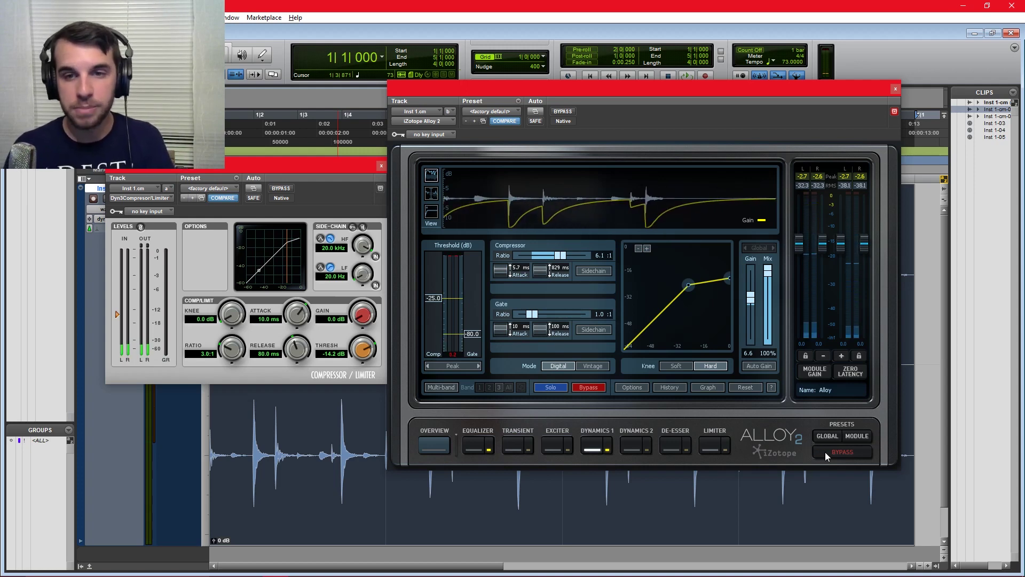
left_click(825, 451)
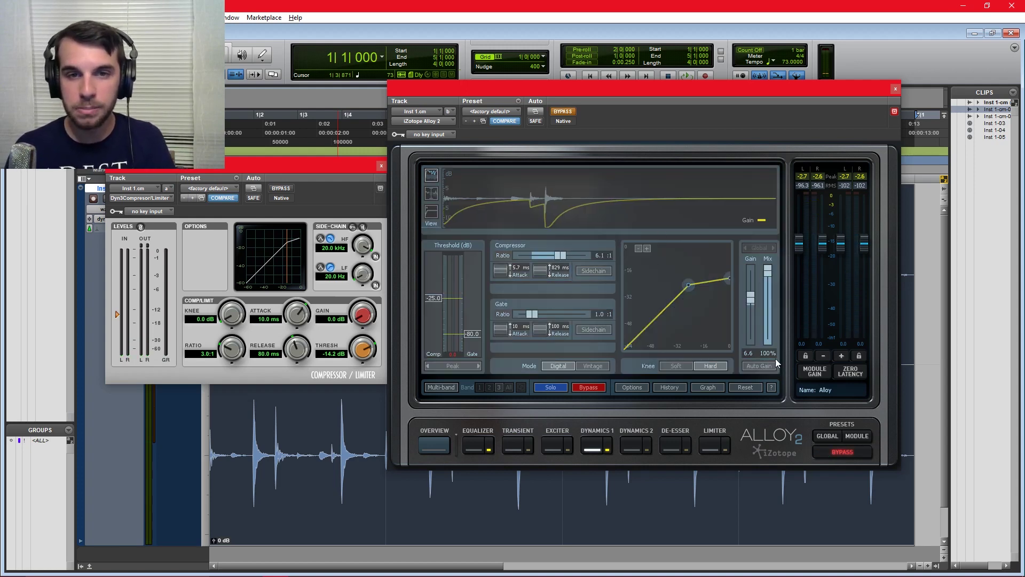
left_click(844, 452)
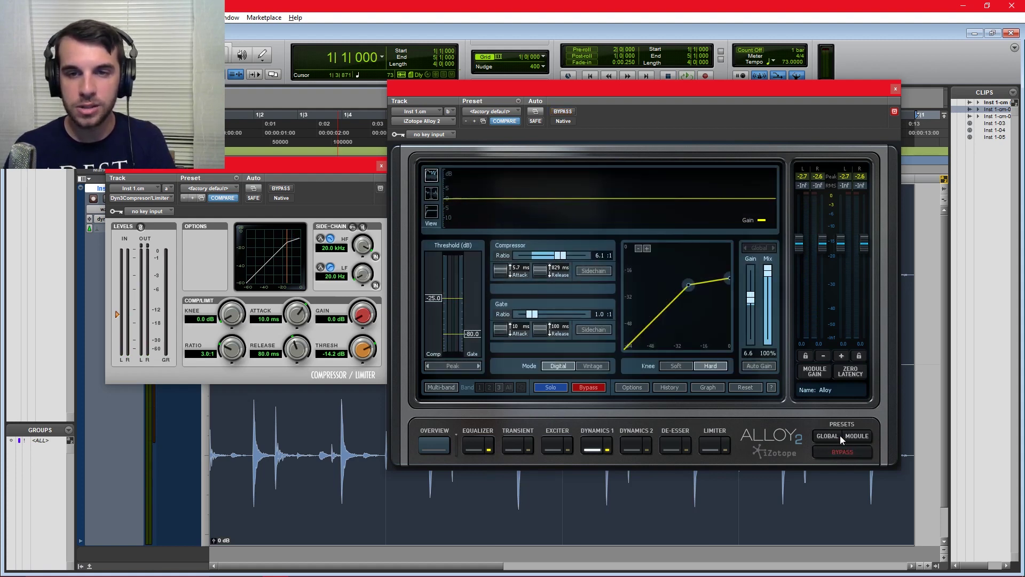
left_click(836, 452)
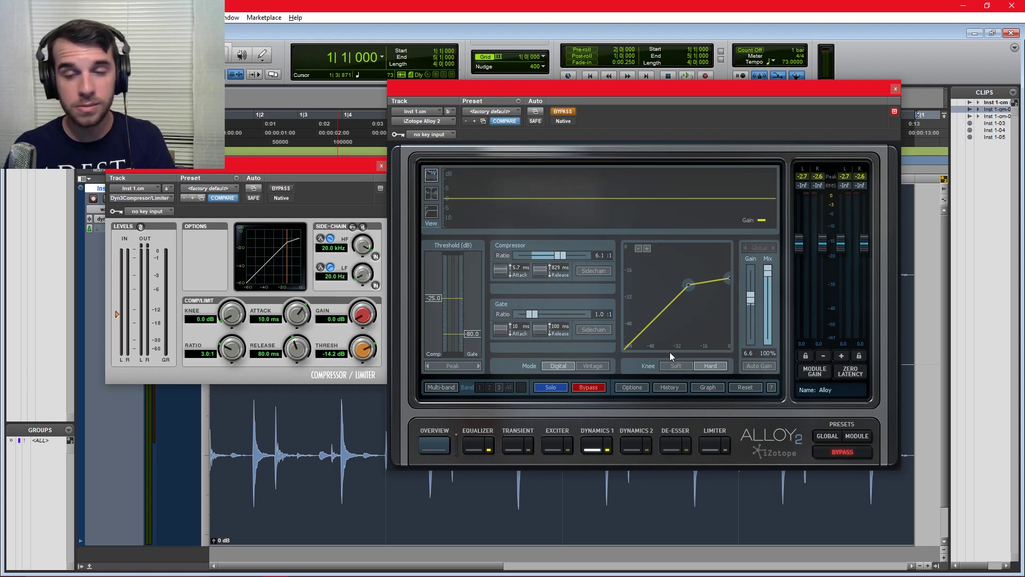
key("space")
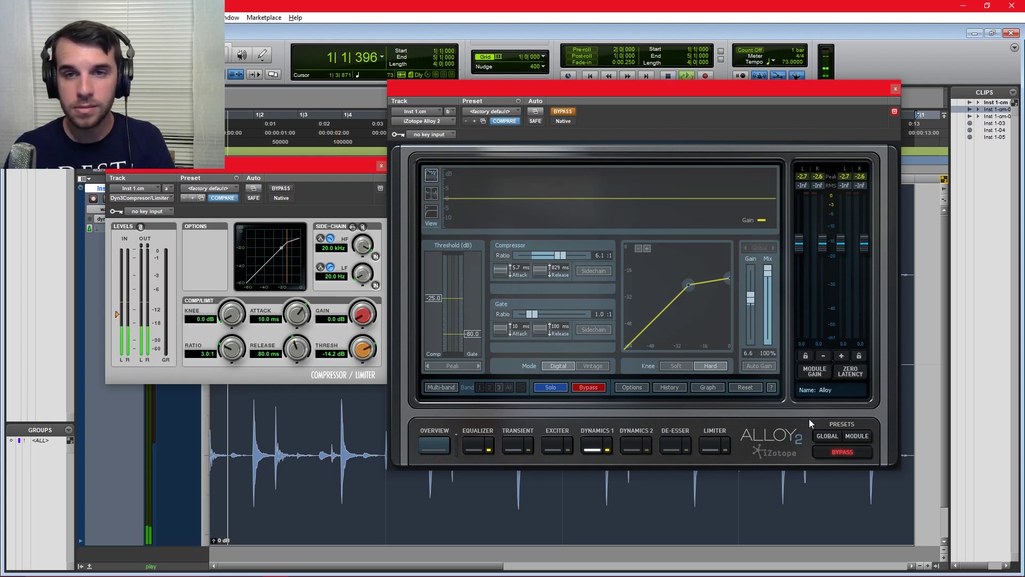
left_click(832, 452)
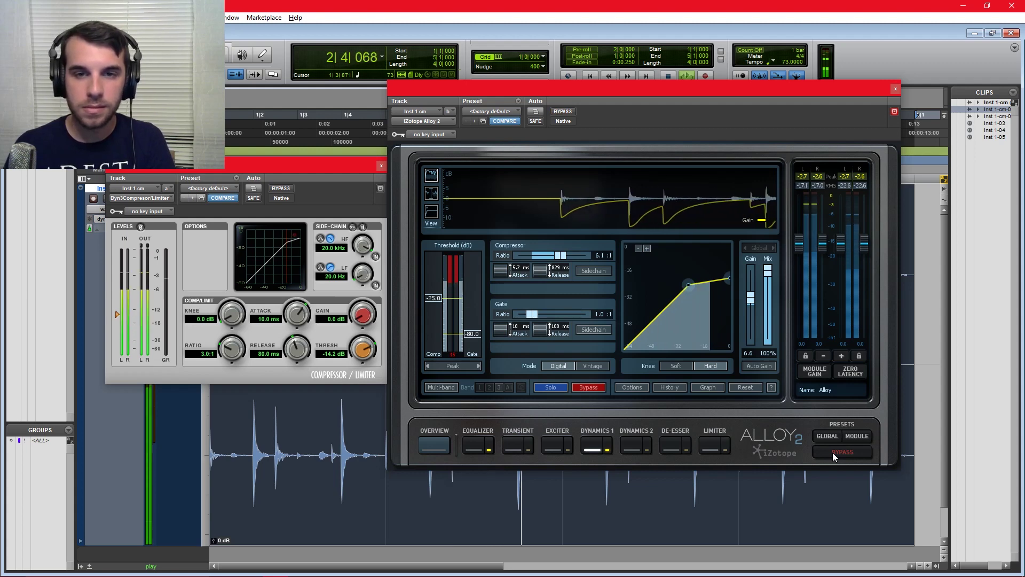
key("space")
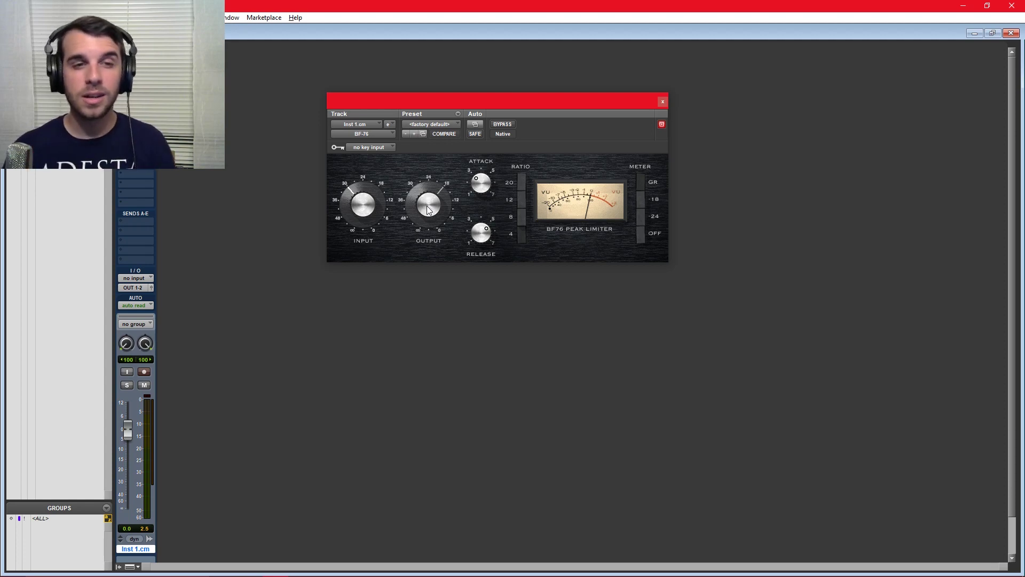
Step: Lower the BF-76 input knob toward the 36 mark
left_click_drag(376, 181, 375, 168)
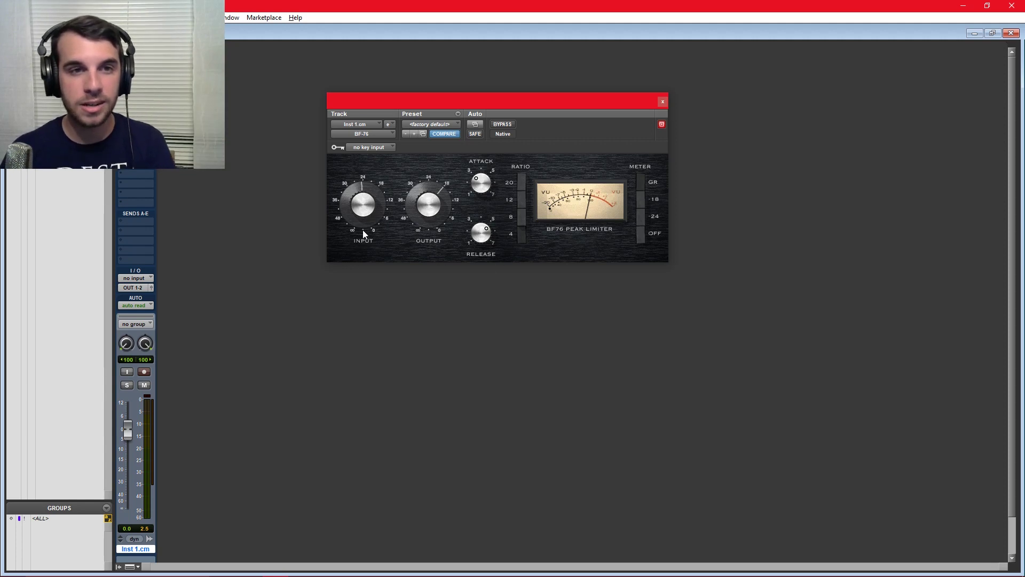
left_click_drag(361, 233, 359, 263)
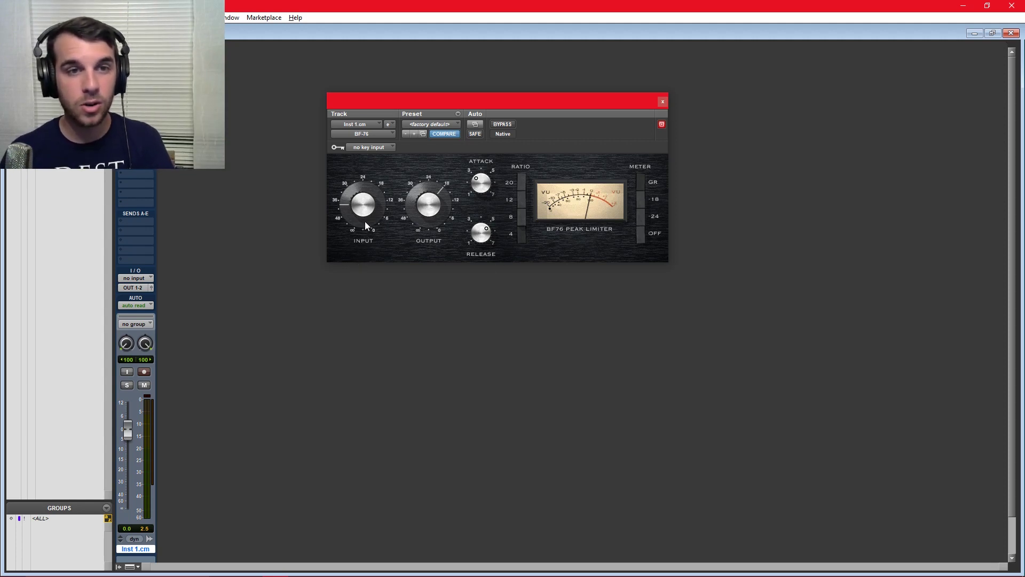
Step: Switch to the Edit window and turn the BF-76 input up from 36 to about 27
key("ctrl+=")
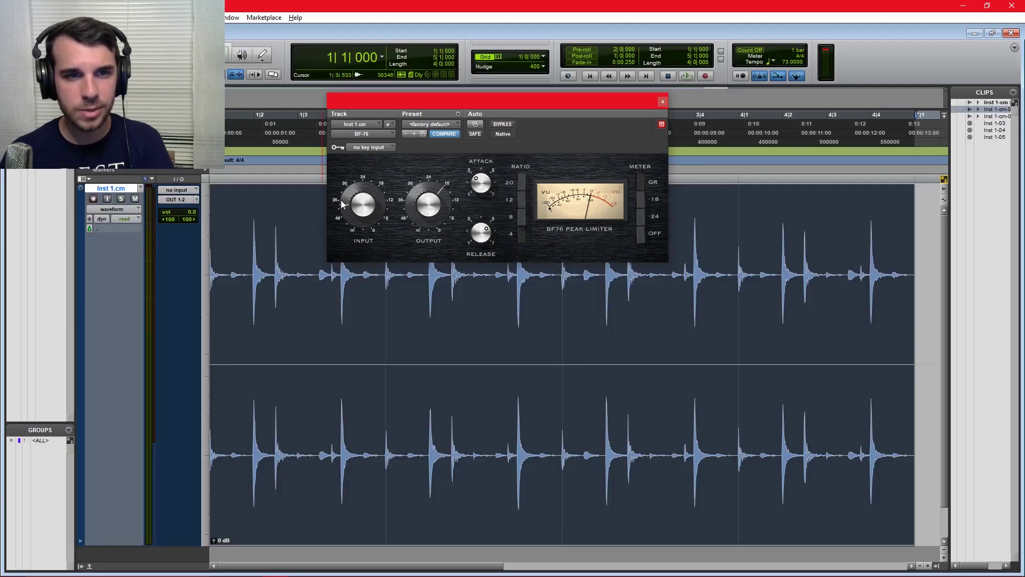
left_click_drag(458, 112, 468, 121)
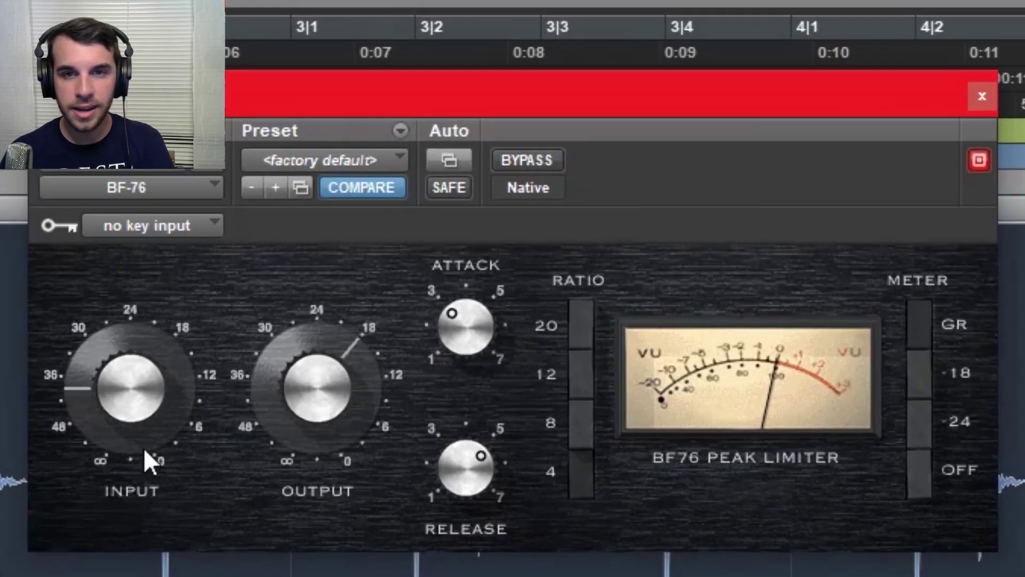
left_click_drag(149, 431, 152, 424)
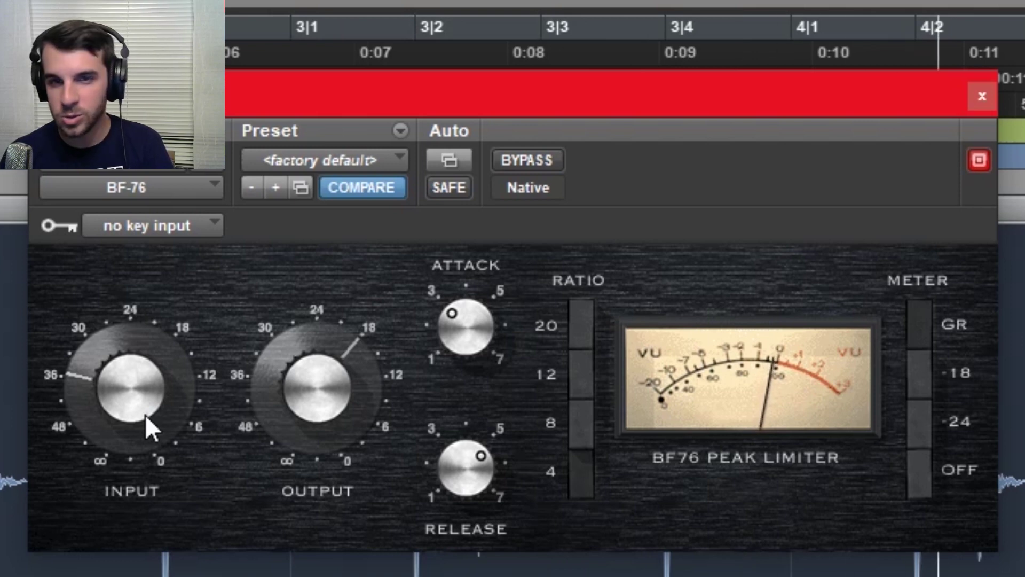
left_click_drag(145, 414, 106, 321)
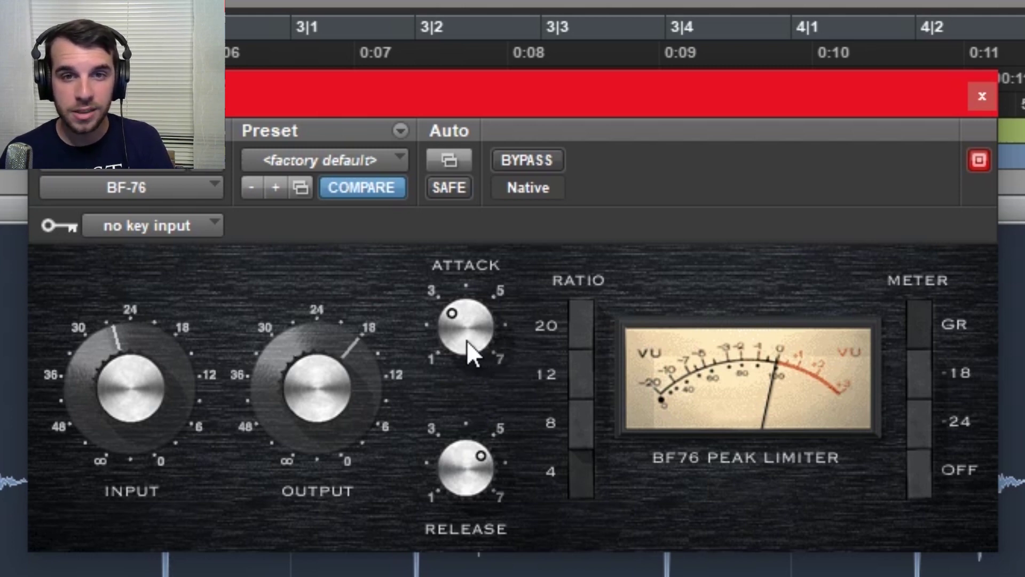
Step: Move the BF-76 attack from 3 up to about 7, trying values back and forth
left_click_drag(467, 341, 474, 135)
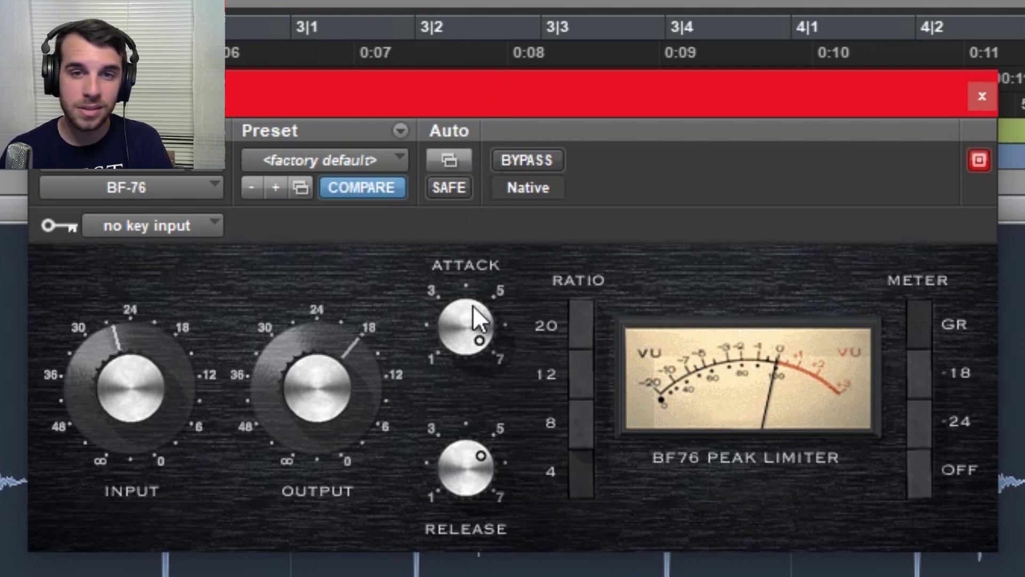
left_click_drag(465, 395, 449, 305)
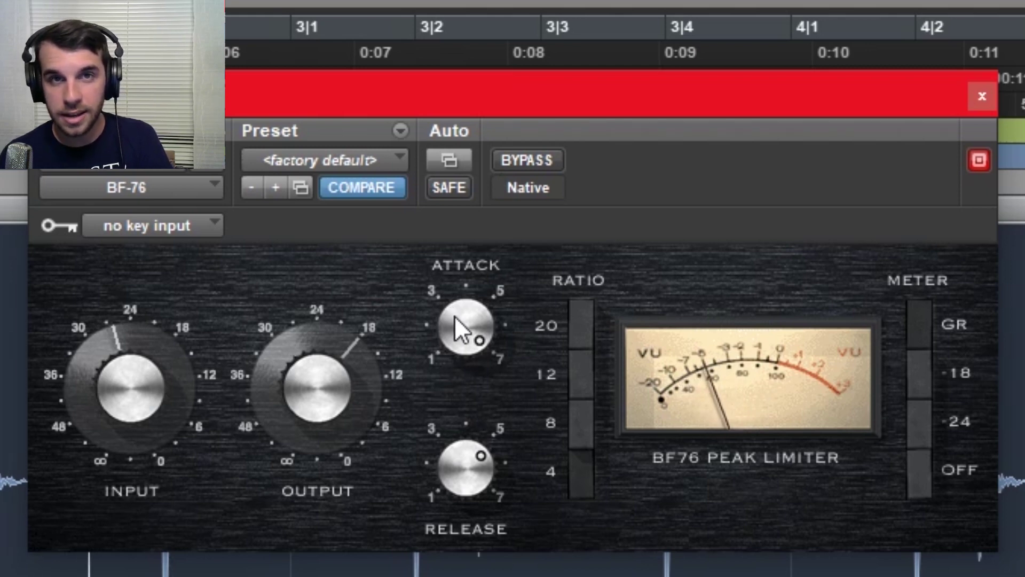
left_click_drag(454, 315, 454, 374)
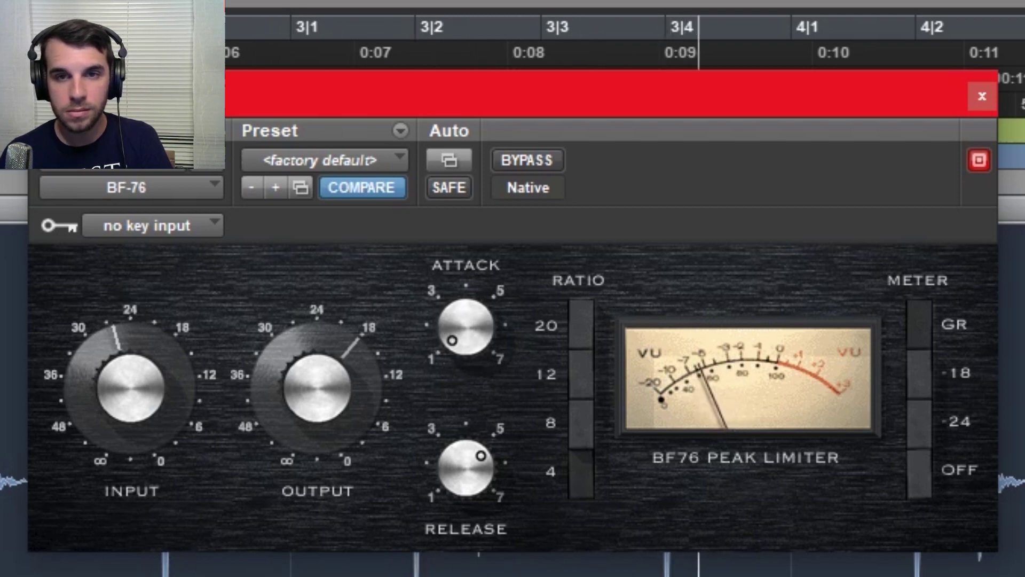
left_click_drag(454, 374, 486, 418)
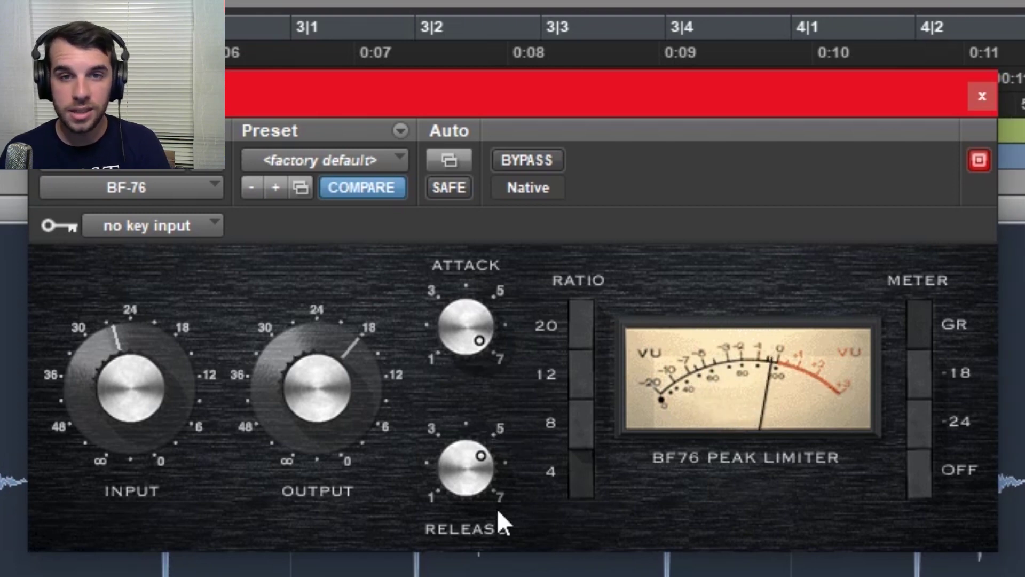
Step: Audition BF-76 release settings down to 1 and back up, ending near 7
left_click_drag(459, 491, 422, 388)
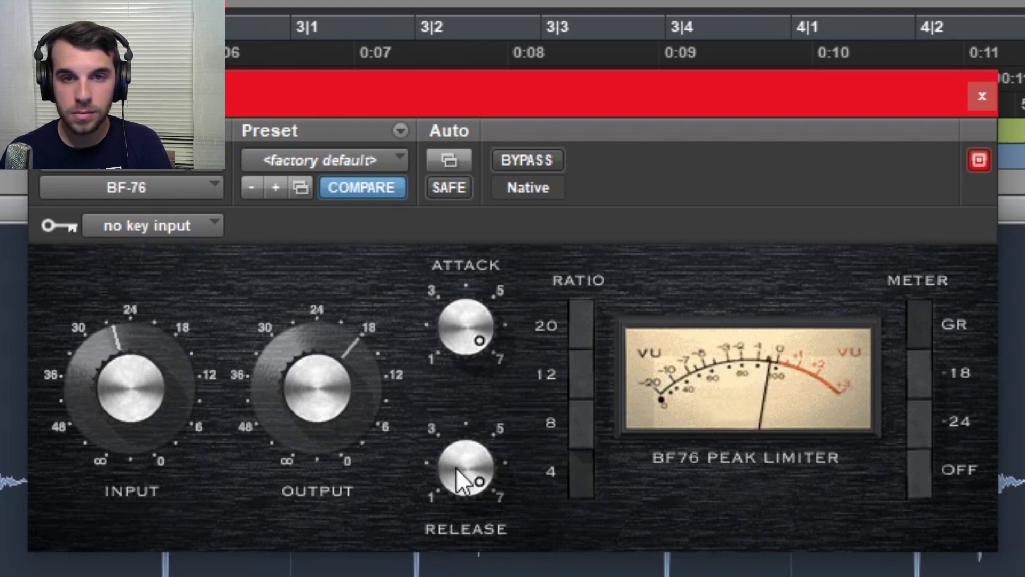
left_click_drag(462, 476, 462, 513)
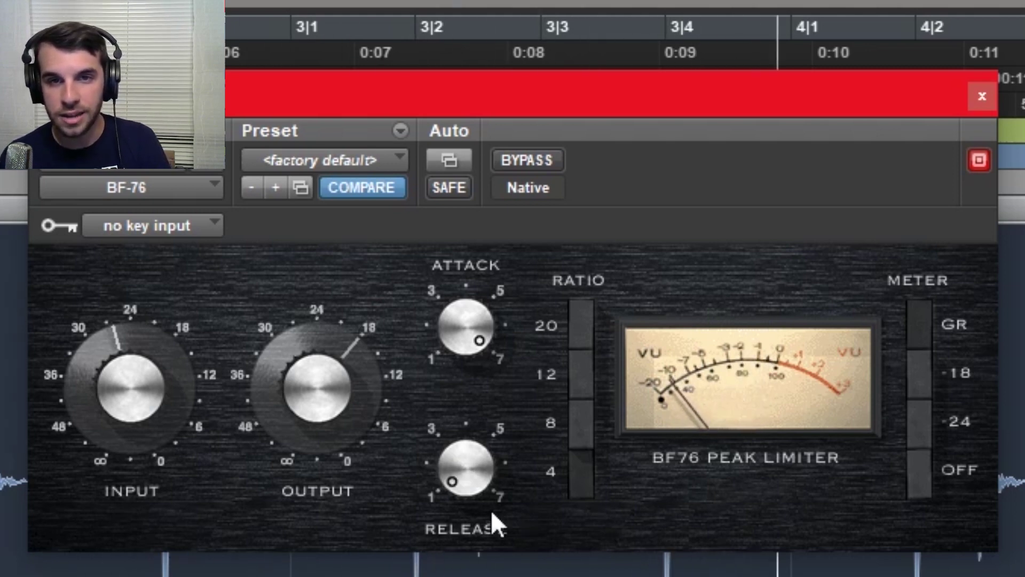
left_click_drag(466, 509, 438, 107)
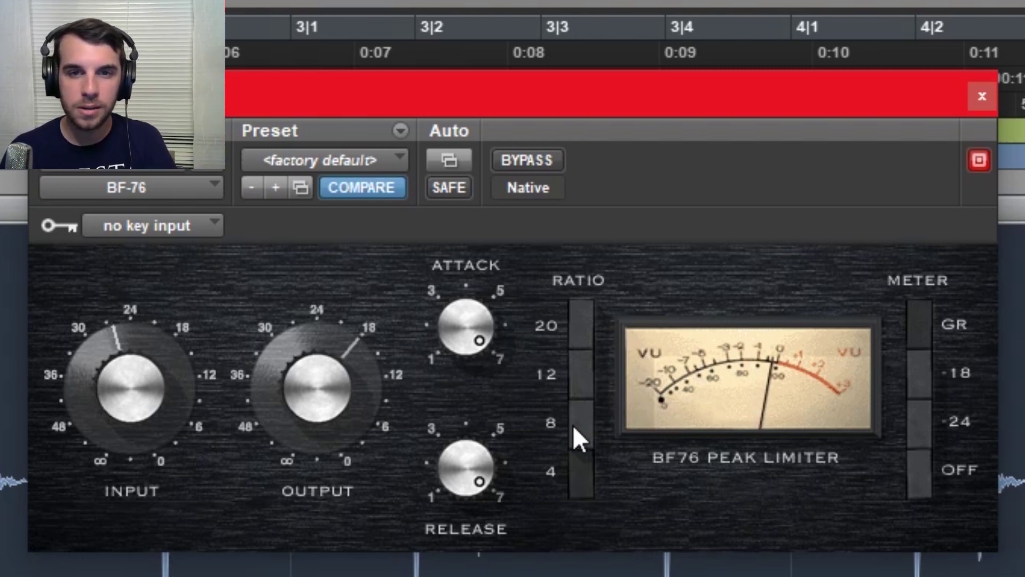
Step: Step the BF-76 ratio through 4 and 12 to 20, and push the input past 24
left_click(575, 454)
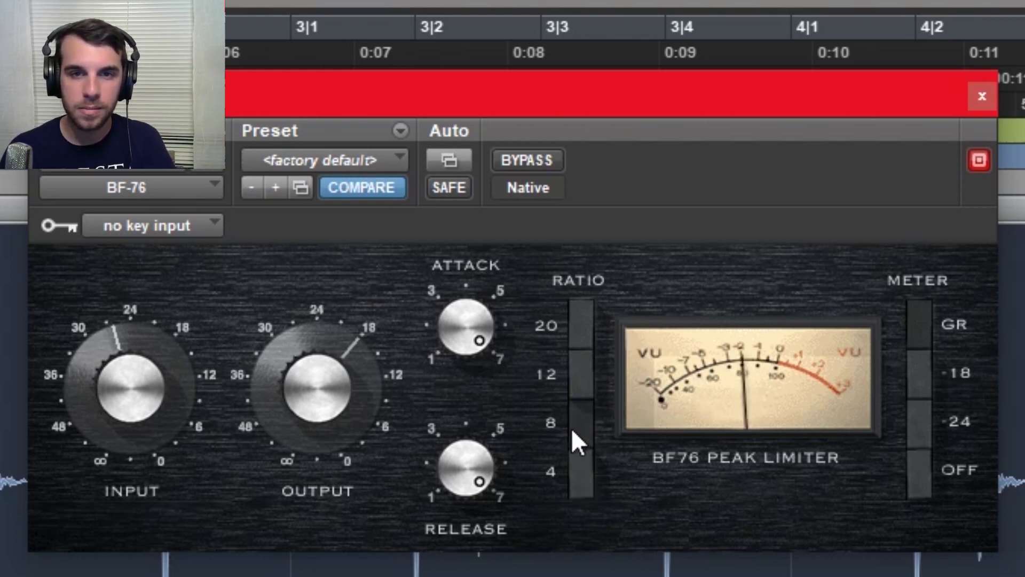
left_click(579, 375)
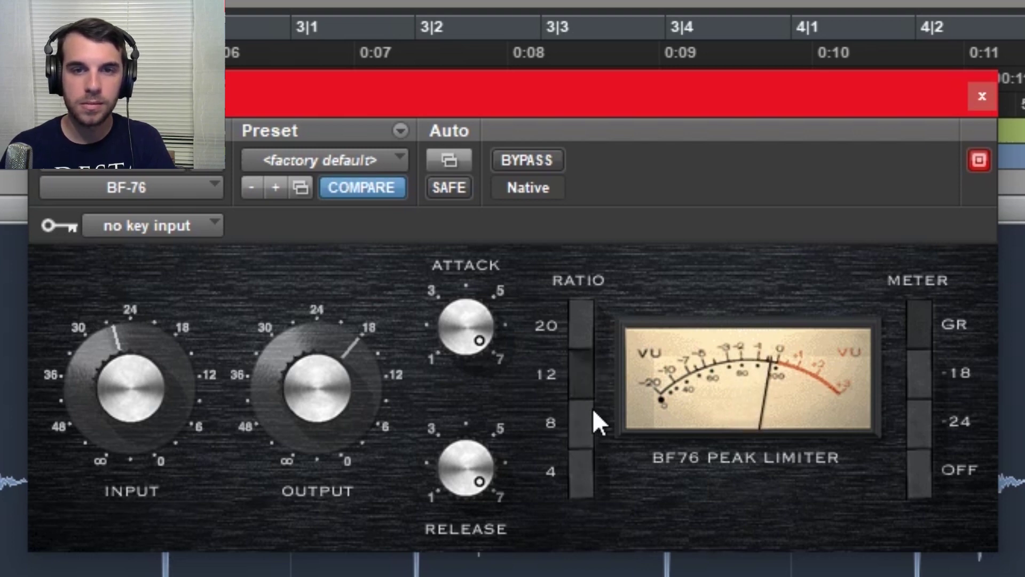
left_click(586, 339)
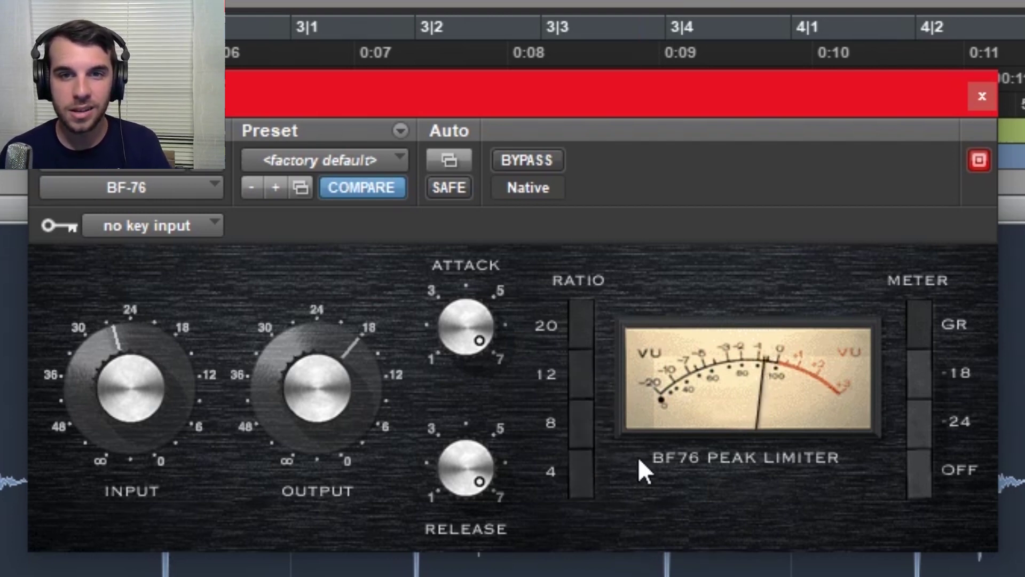
left_click_drag(87, 379, 82, 348)
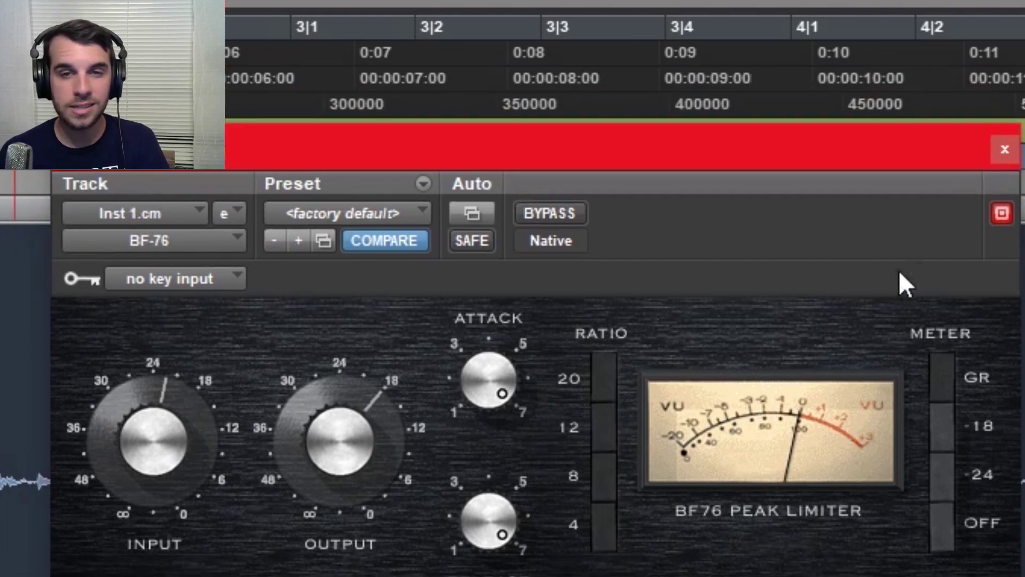
Step: Close the BF-76 limiter and solo the Inst 2 synth track with its Dyn3 in view
left_click(1004, 151)
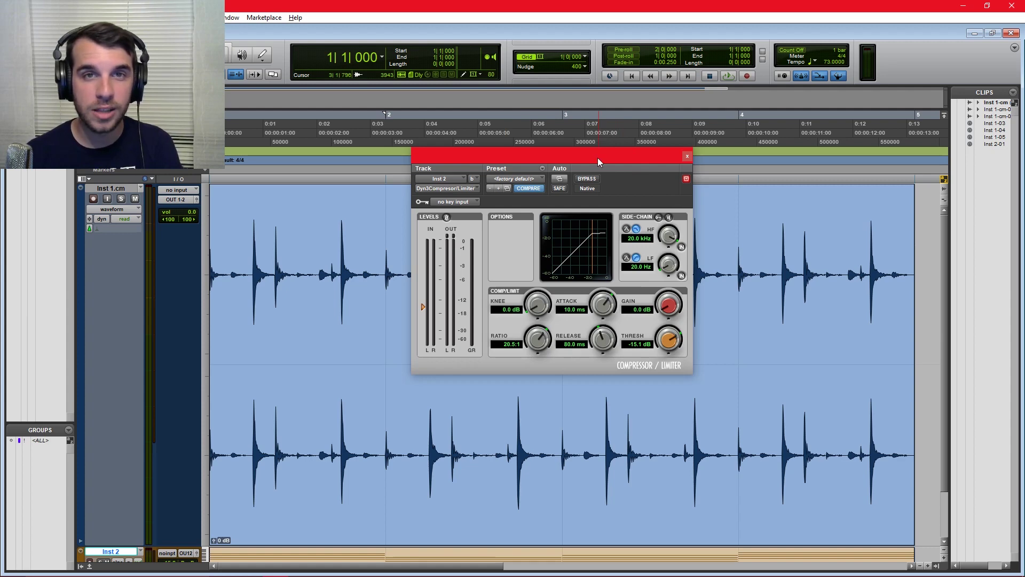
mouse_move(597, 158)
left_mouse_down()
mouse_move(587, 173)
mouse_move(595, 169)
left_mouse_up()
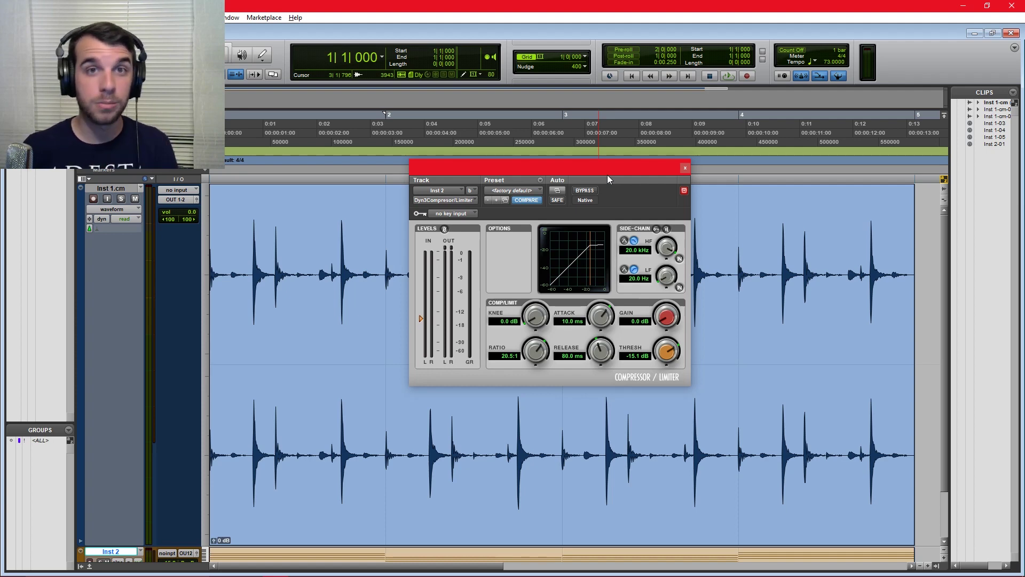
key("shift+s")
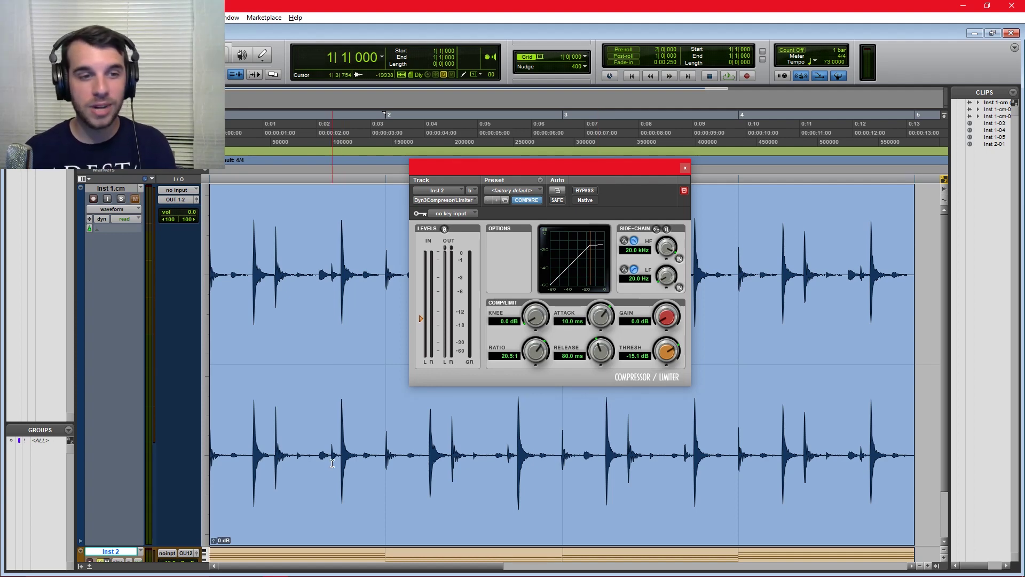
Step: Play and stop the soloed synth, then switch to the Mix window
scroll(331, 384, "down", 2)
key("space")
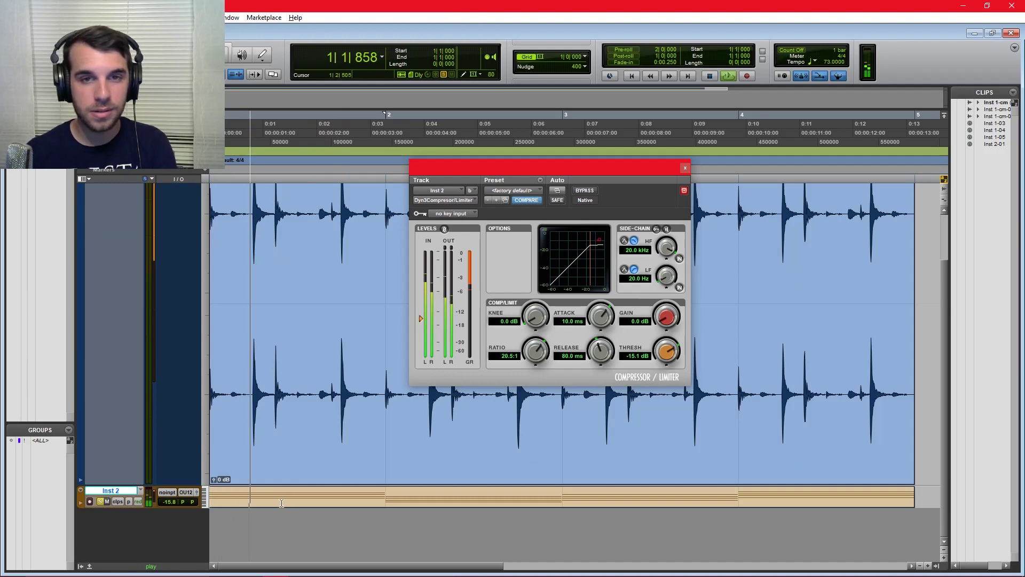
key("space")
scroll(392, 469, "up", 2)
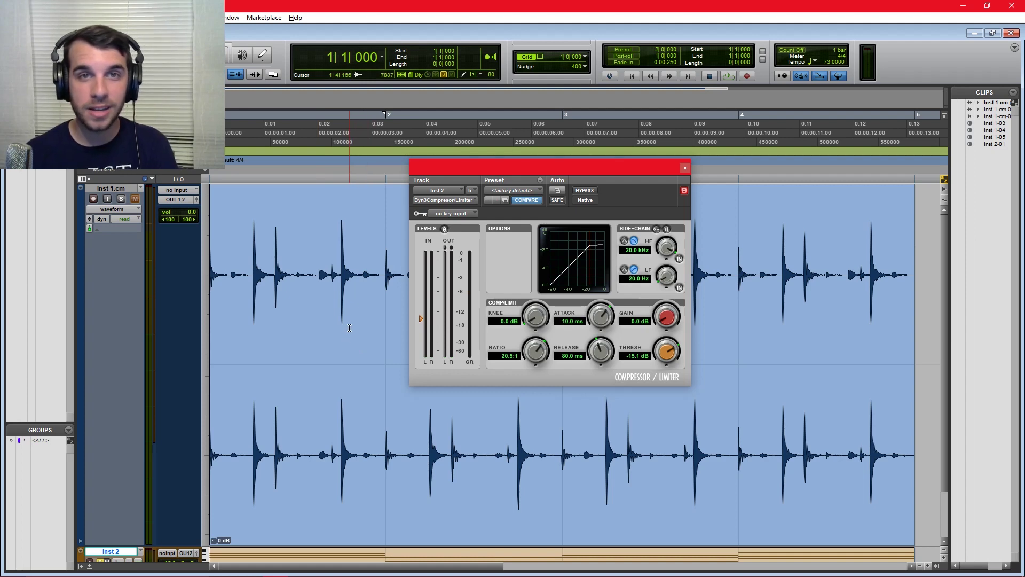
key("ctrl+equal")
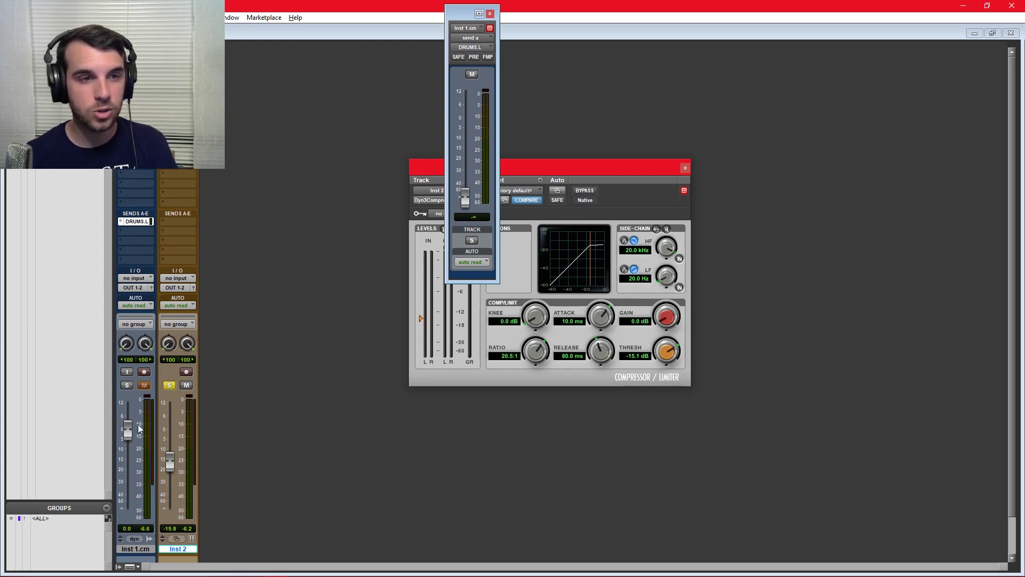
Step: Make Inst 1's send 0 dB pre-fader and key Inst 2's Dyn3 from DRUMS.L (Mono), side-chain enabled
left_click(465, 199, "alt")
left_click(474, 56)
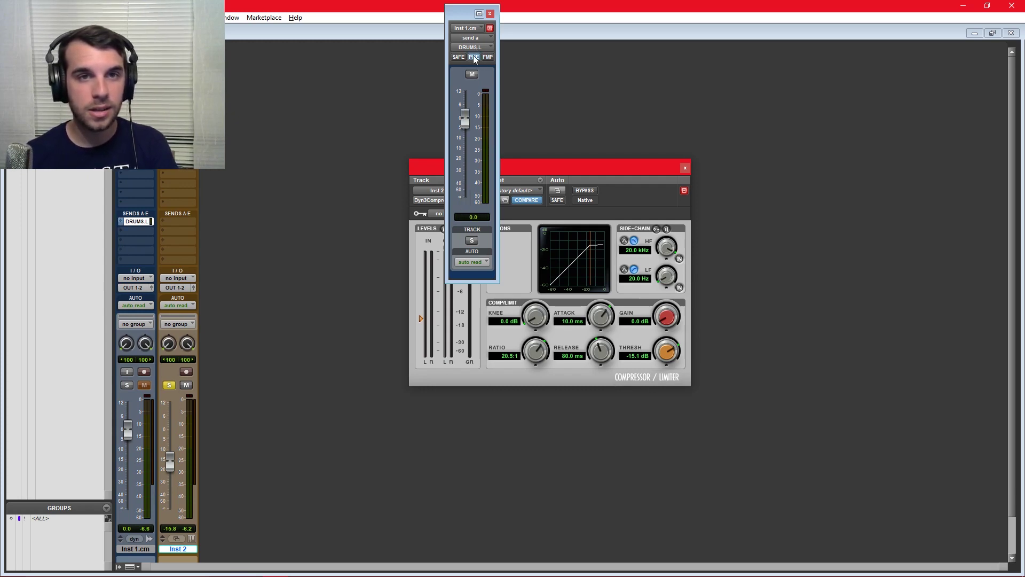
left_click(439, 213)
mouse_move(482, 239)
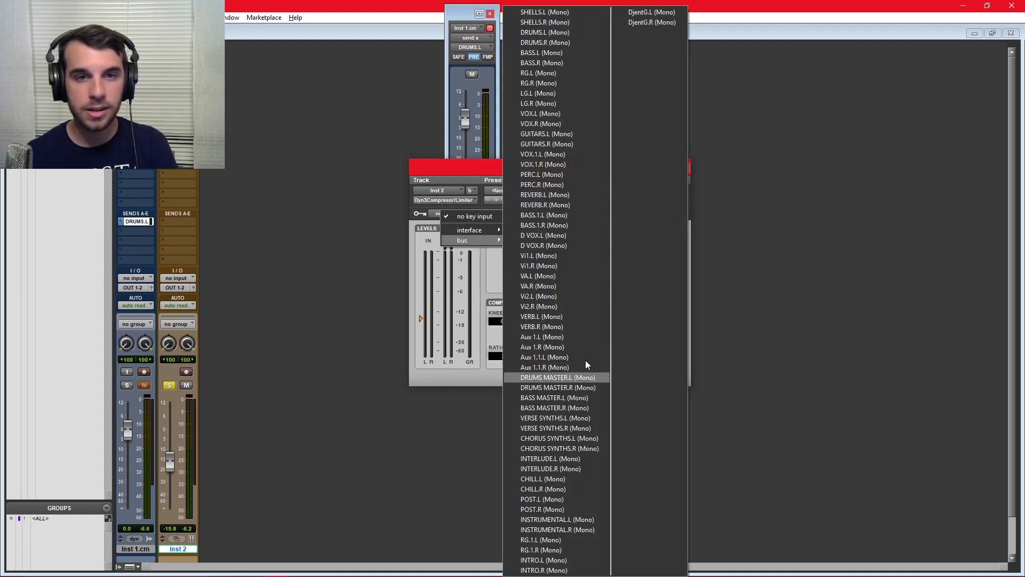
left_click(593, 35)
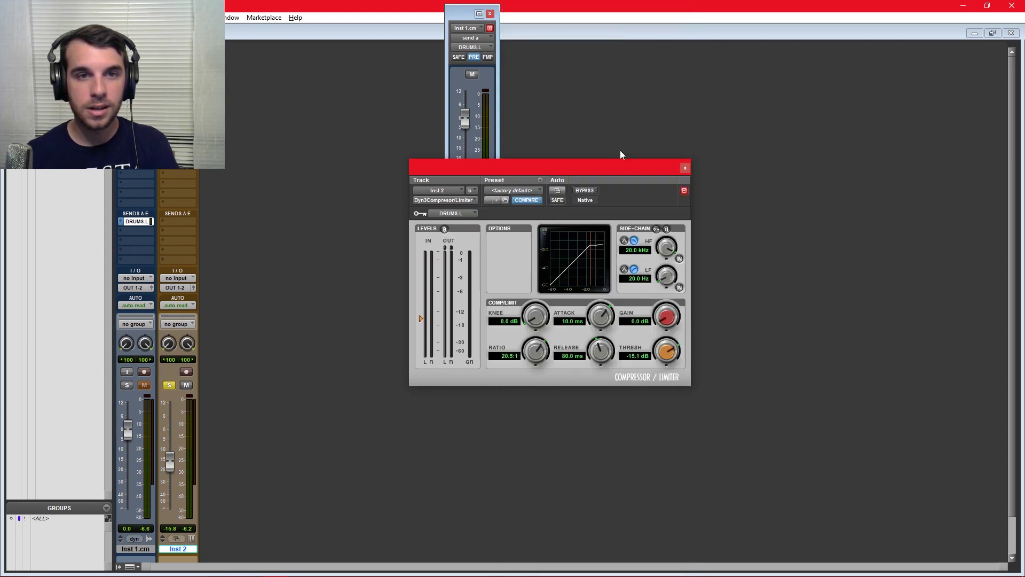
left_click(656, 230)
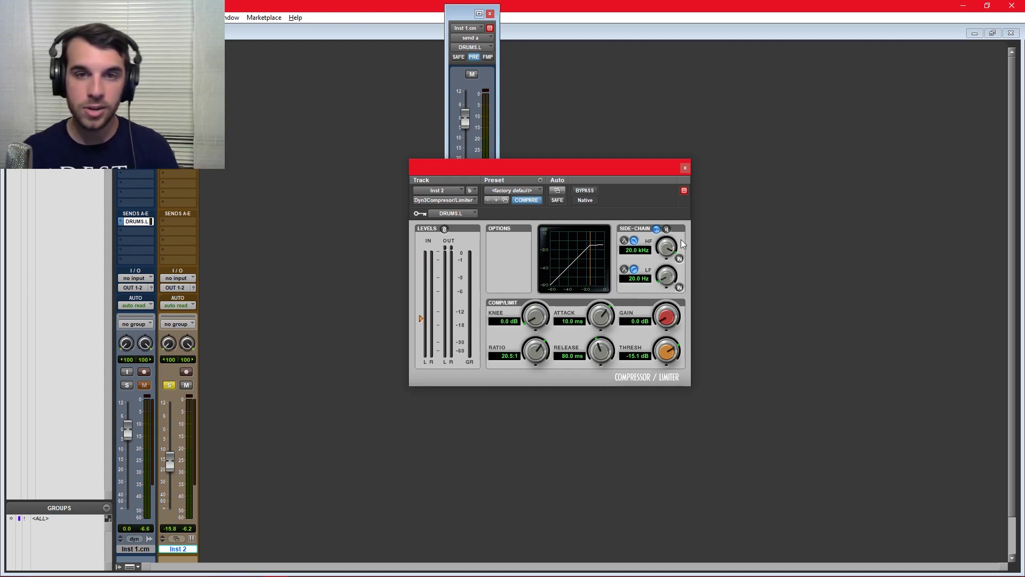
left_click_drag(630, 174, 637, 192)
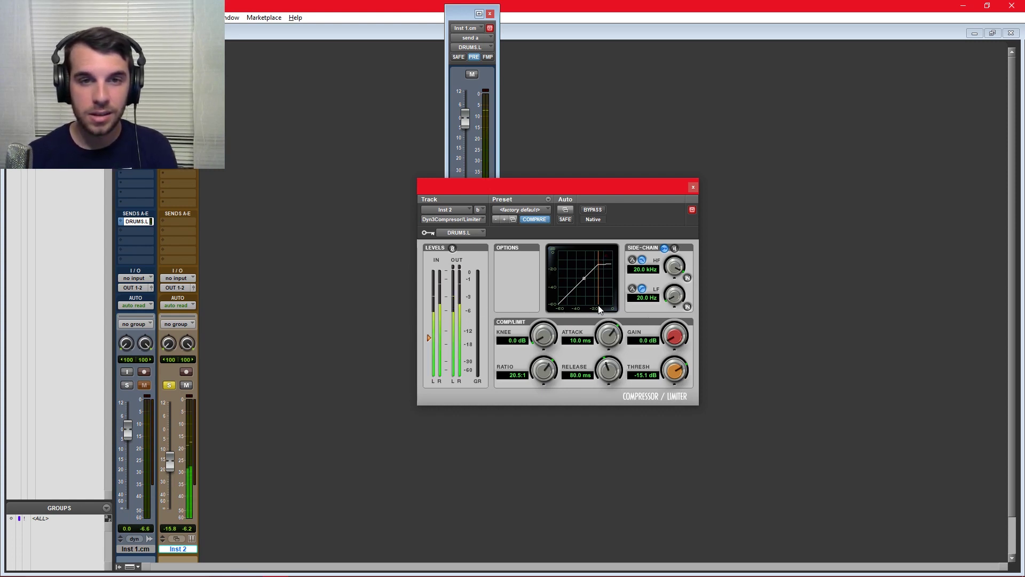
Step: Toggle solo and mute on Inst 1.cm, leaving the drum track muted as the key source
left_click(144, 385)
left_click(127, 385)
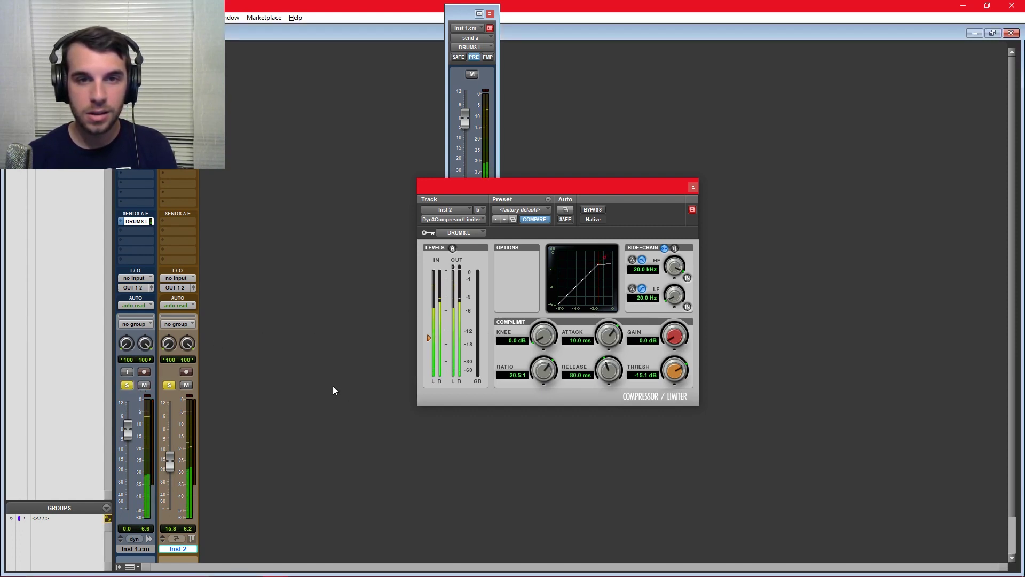
left_click(127, 385)
left_click(143, 384)
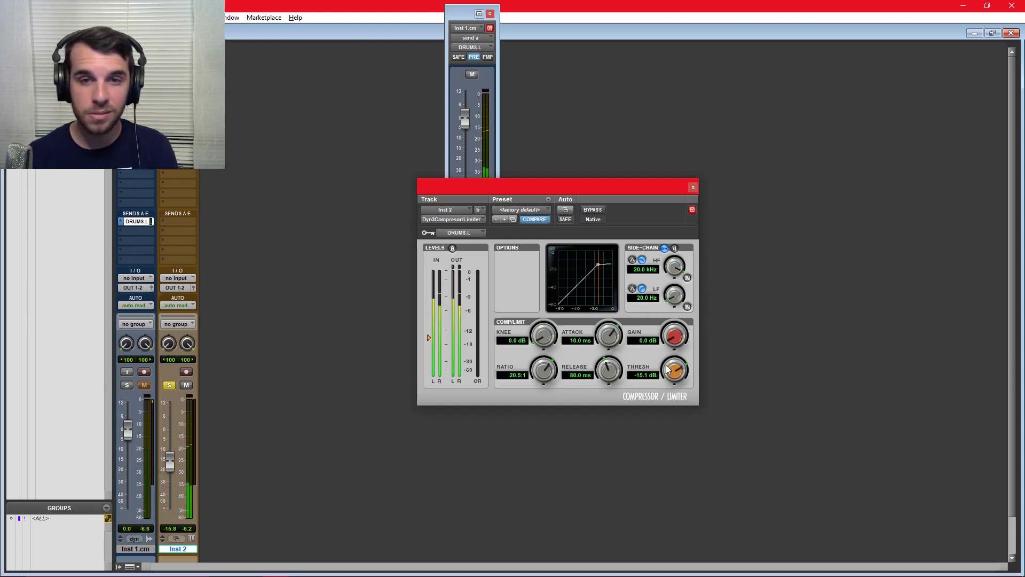
Step: Set Inst 2's Dyn3 threshold to about -22 dB and release to 1.5 s, drums soloed
left_click_drag(674, 369, 672, 399)
mouse_move(609, 372)
left_mouse_down()
mouse_move(615, 338)
mouse_move(604, 386)
left_mouse_up()
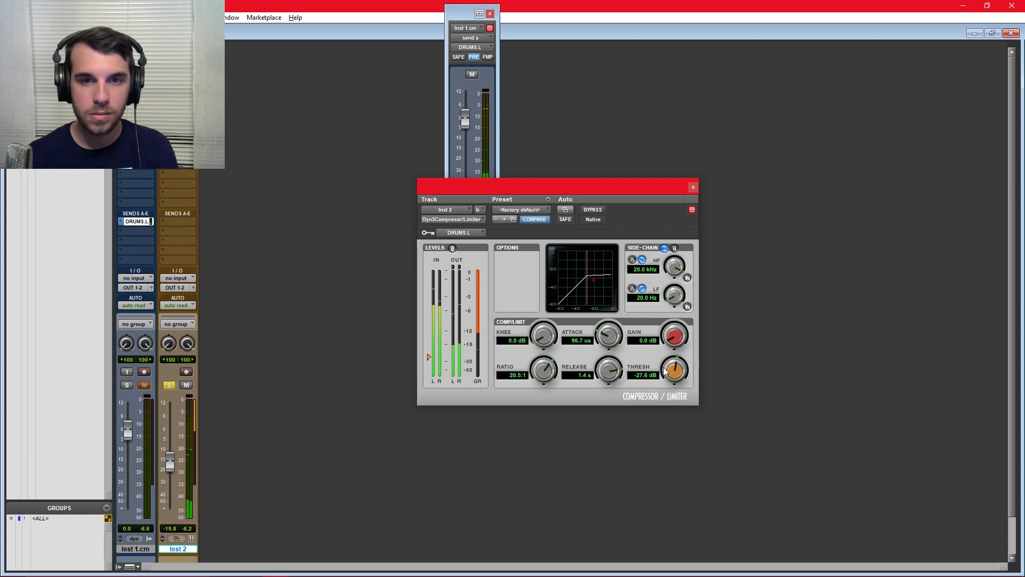
left_click_drag(667, 372, 667, 368)
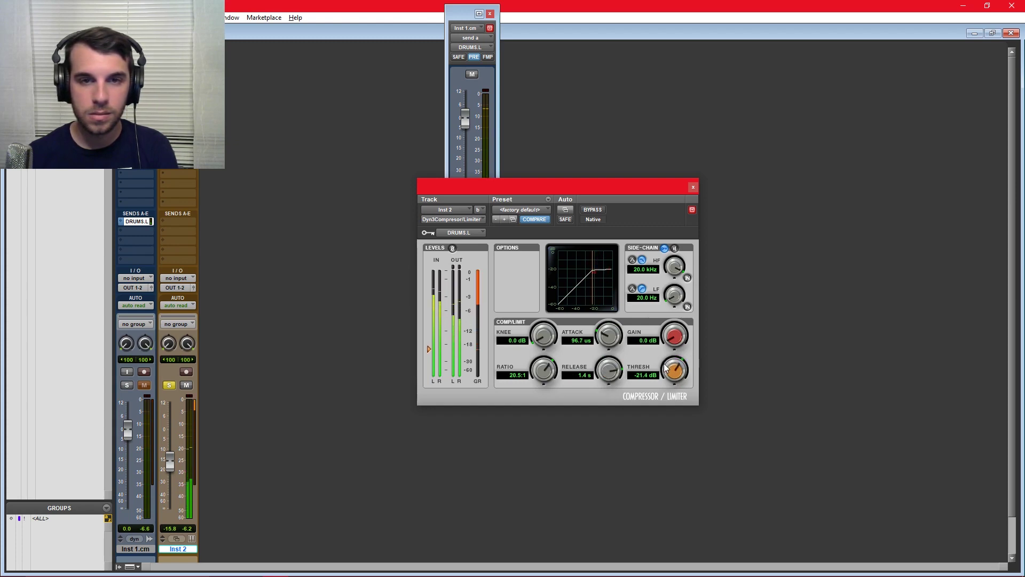
left_click(128, 384)
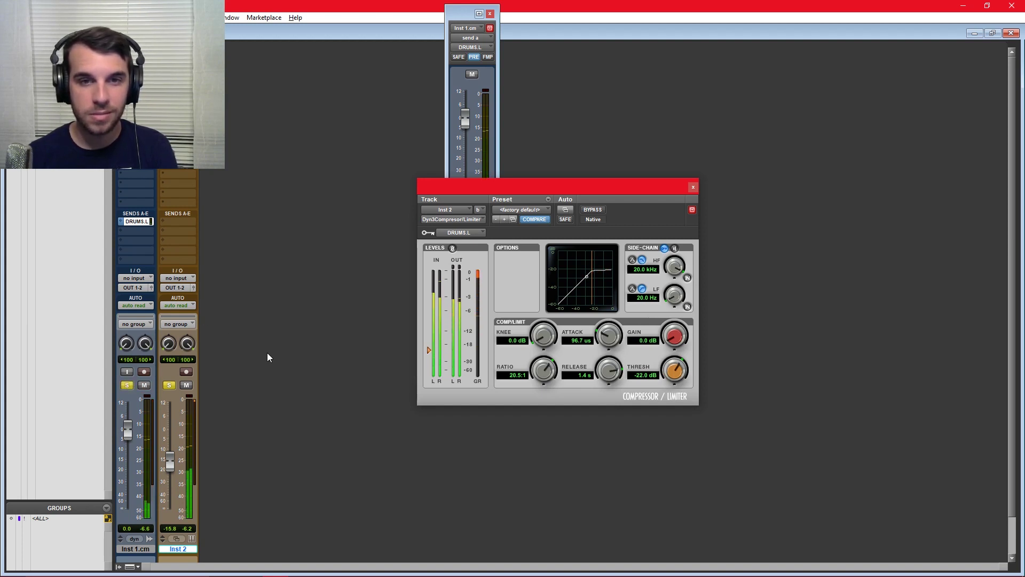
left_click_drag(609, 375, 608, 374)
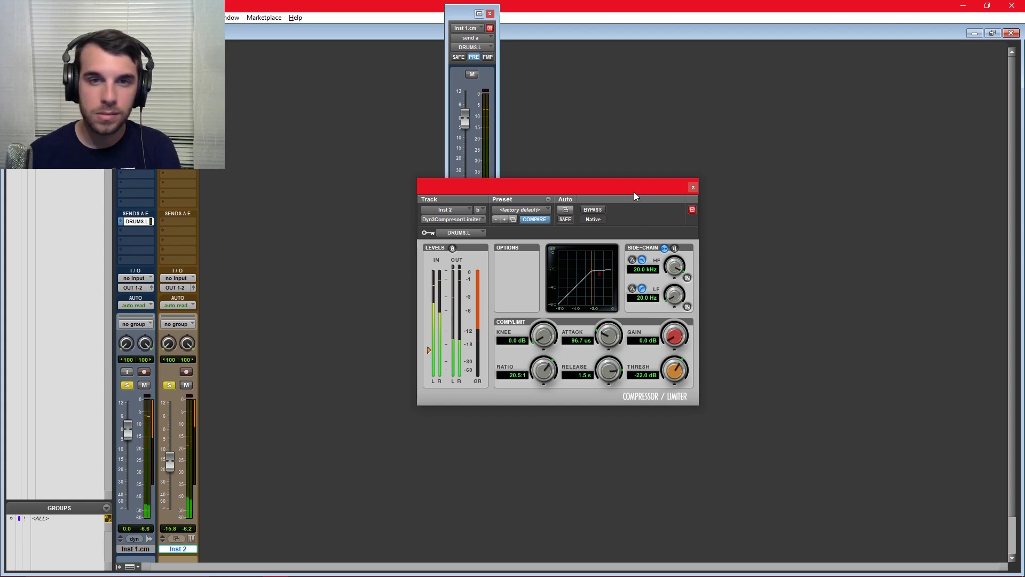
left_click_drag(634, 191, 650, 181)
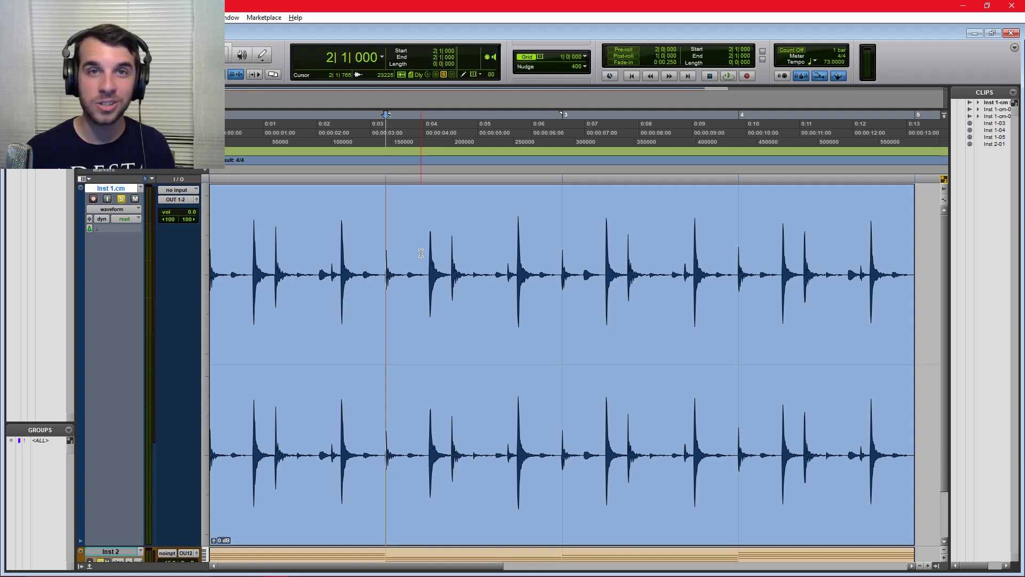
Step: Return the playback start to bar 1 in the Edit window timeline
left_click(255, 357)
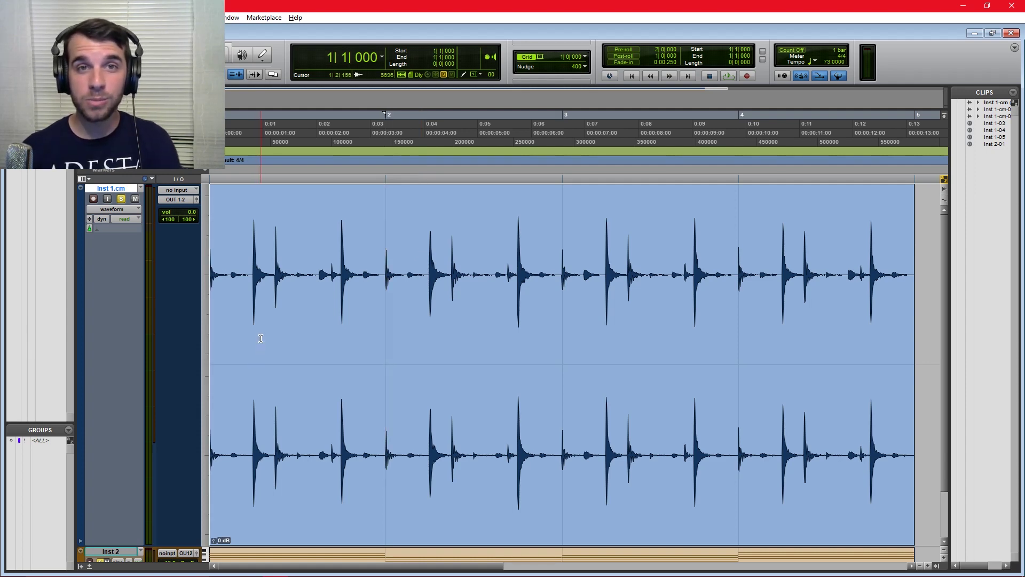